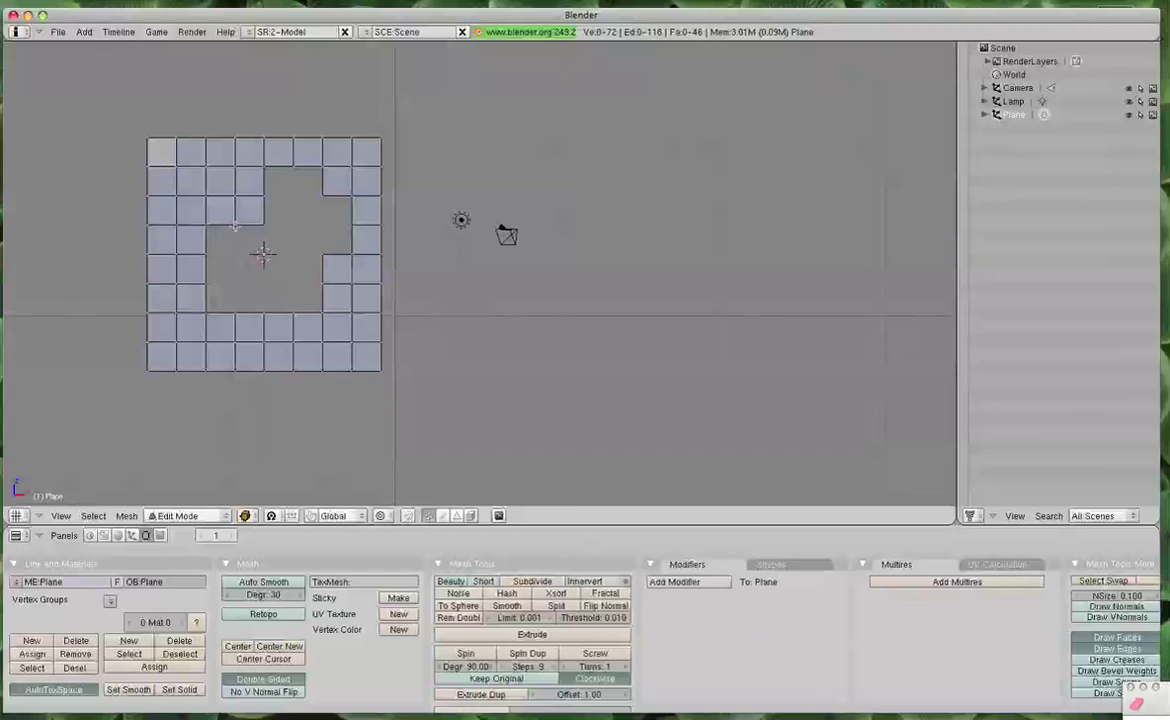
# Select the middle vertex on the hole's lower-left ledge and enable snapping in Closest mode.
pyautogui.rightClick(234, 225)
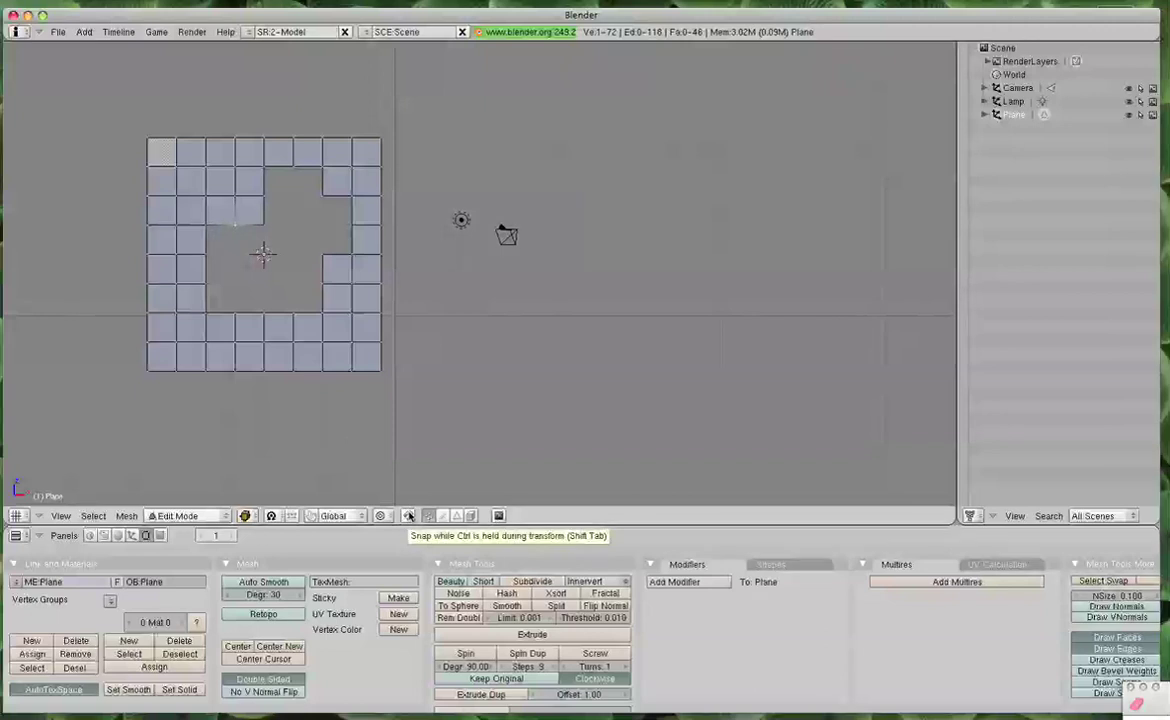
pyautogui.click(408, 515)
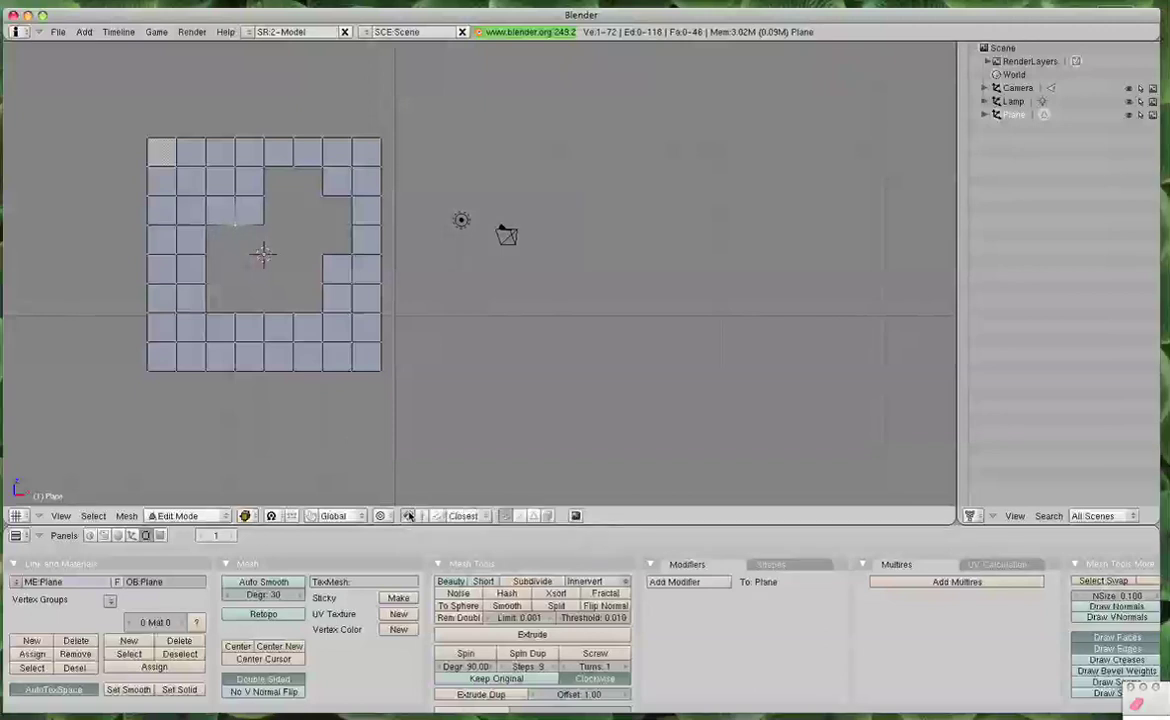
pyautogui.click(466, 516)
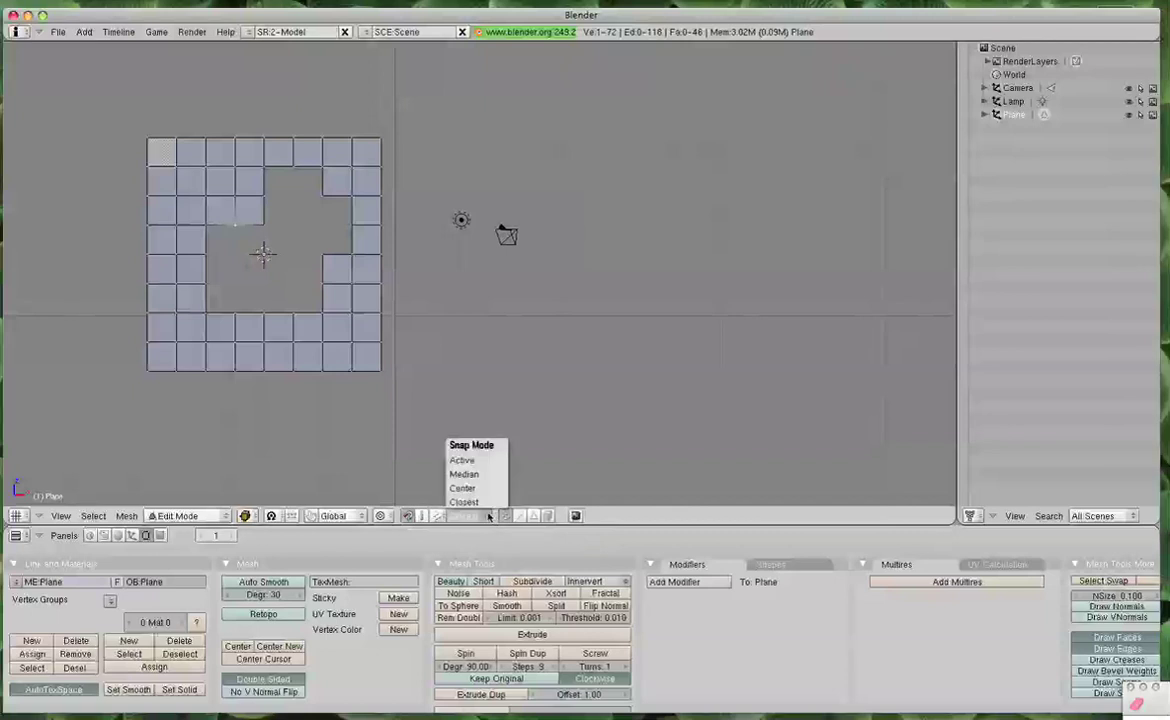
pyautogui.click(479, 502)
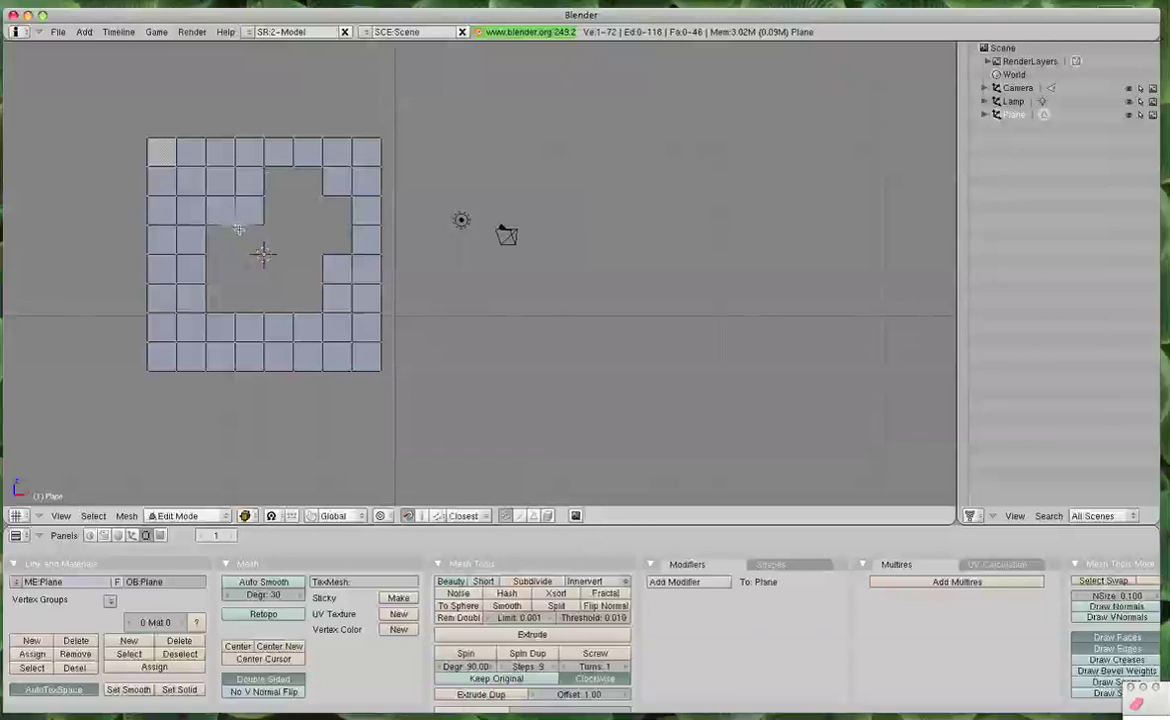
# Extrude the ledge's middle and right corner vertices straight down, snapping each to the matching vertex on the hole's lower edge.
pyautogui.press('g')
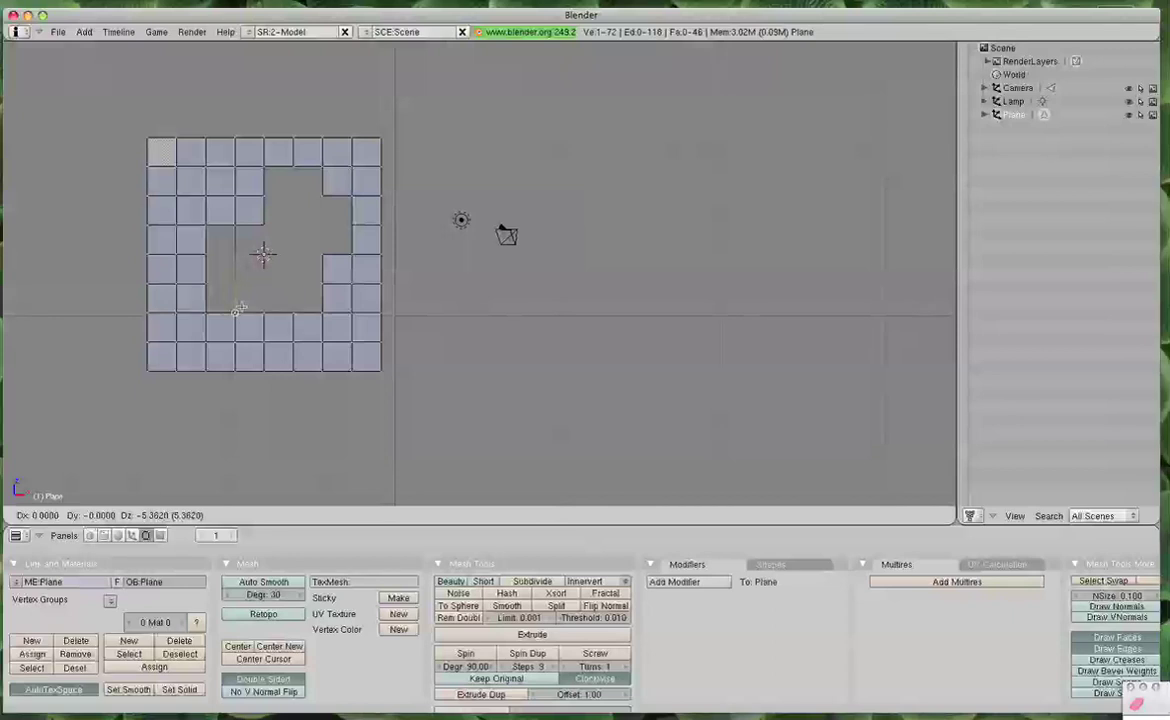
pyautogui.click(239, 308)
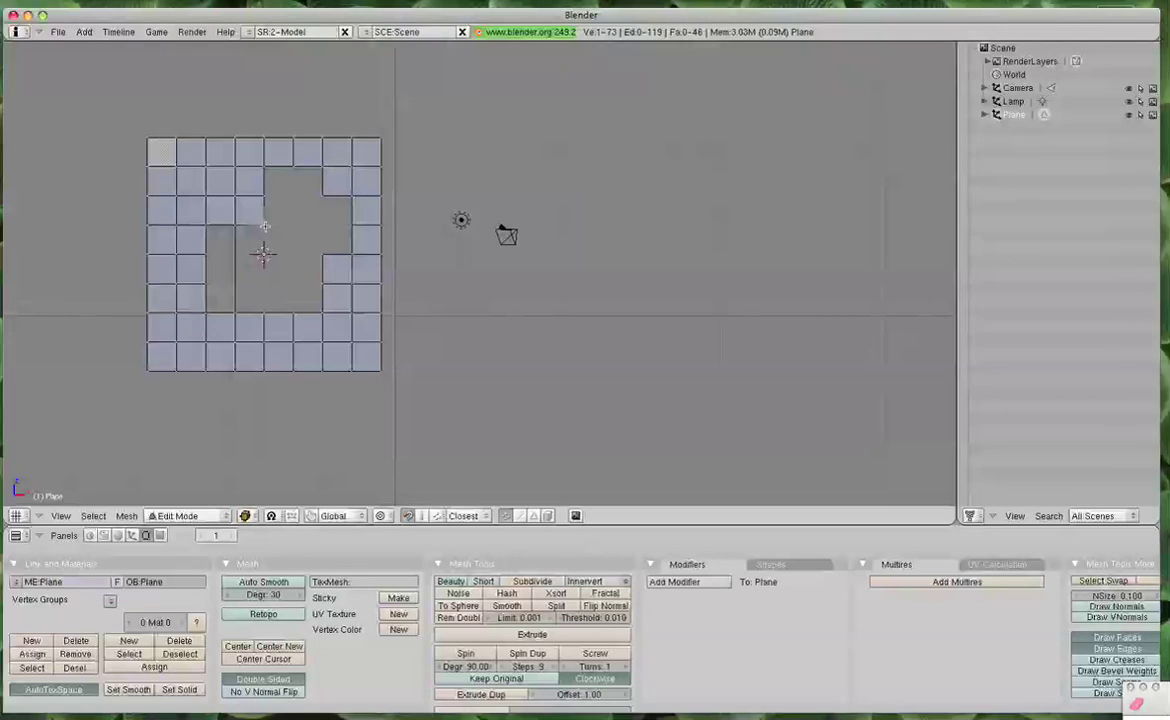
pyautogui.press('e')
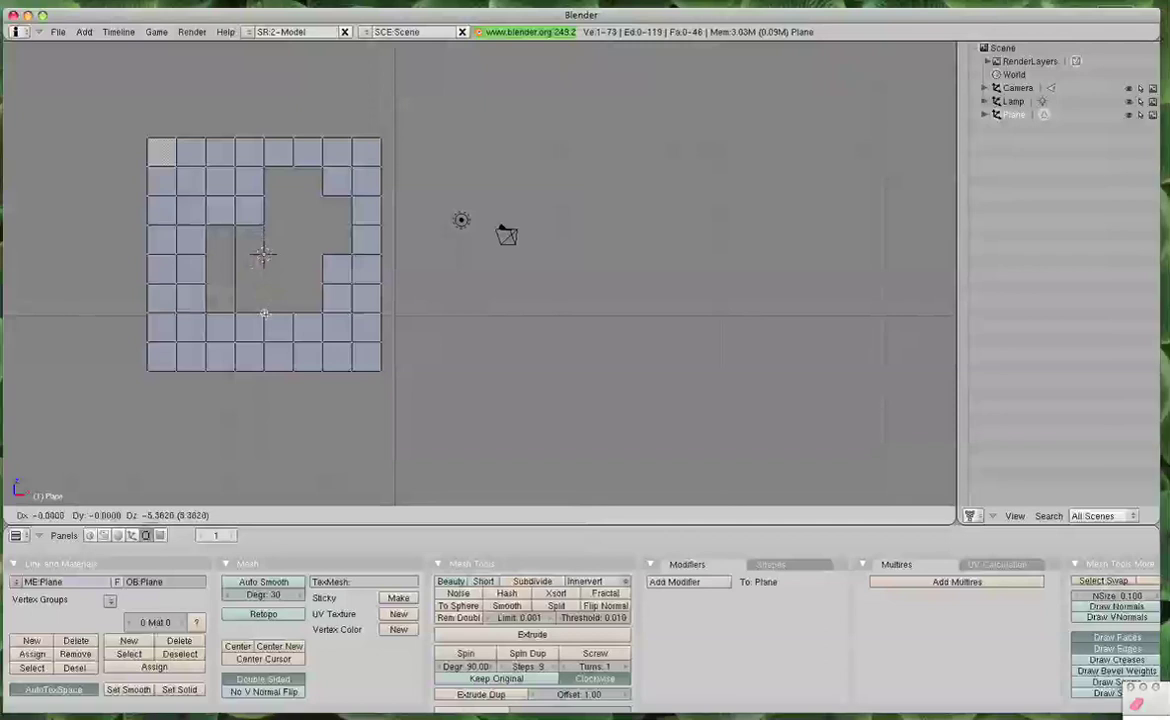
pyautogui.click(264, 313)
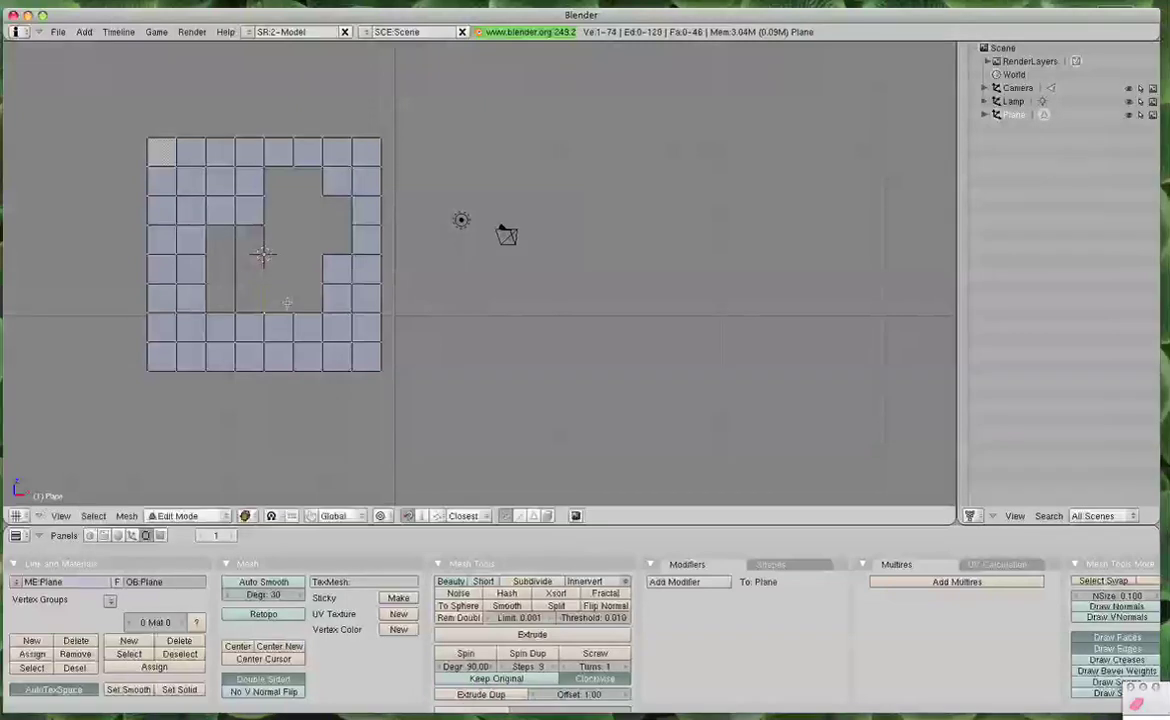
# Extrude the hole's top middle vertex down to its lower edge and the upper right-notch corner vertex down to the notch's lower corner.
pyautogui.rightClick(294, 168)
pyautogui.press('e')
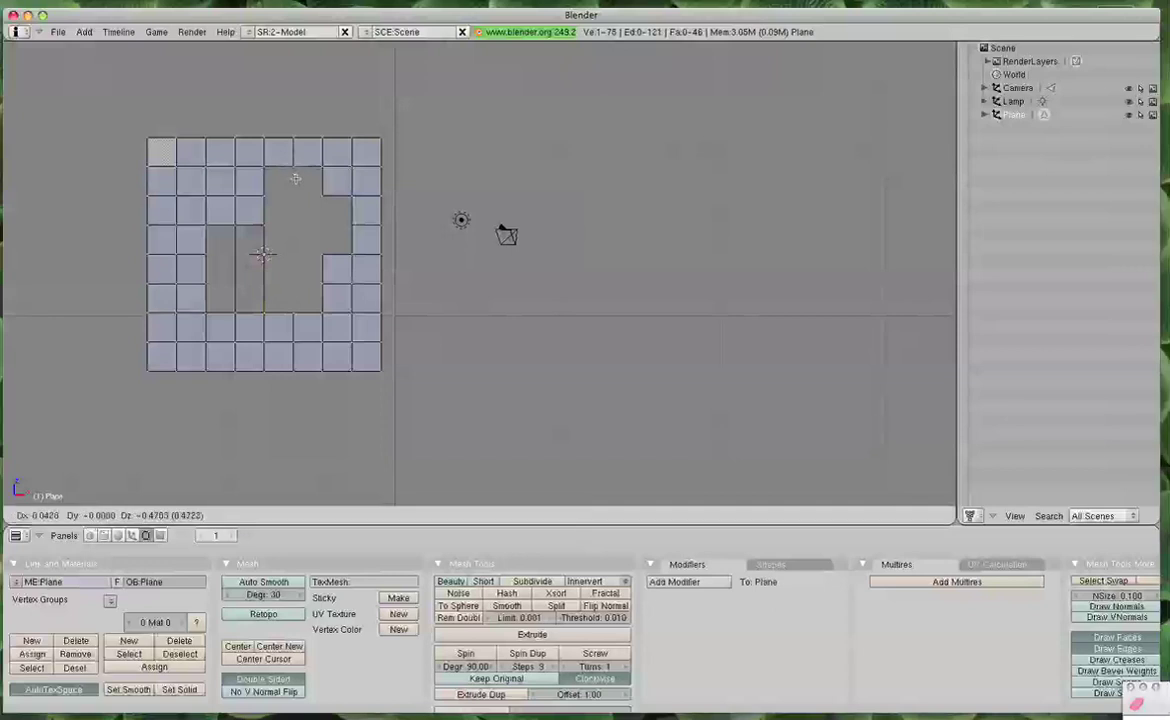
pyautogui.click(296, 300)
pyautogui.press('e')
pyautogui.click(296, 312)
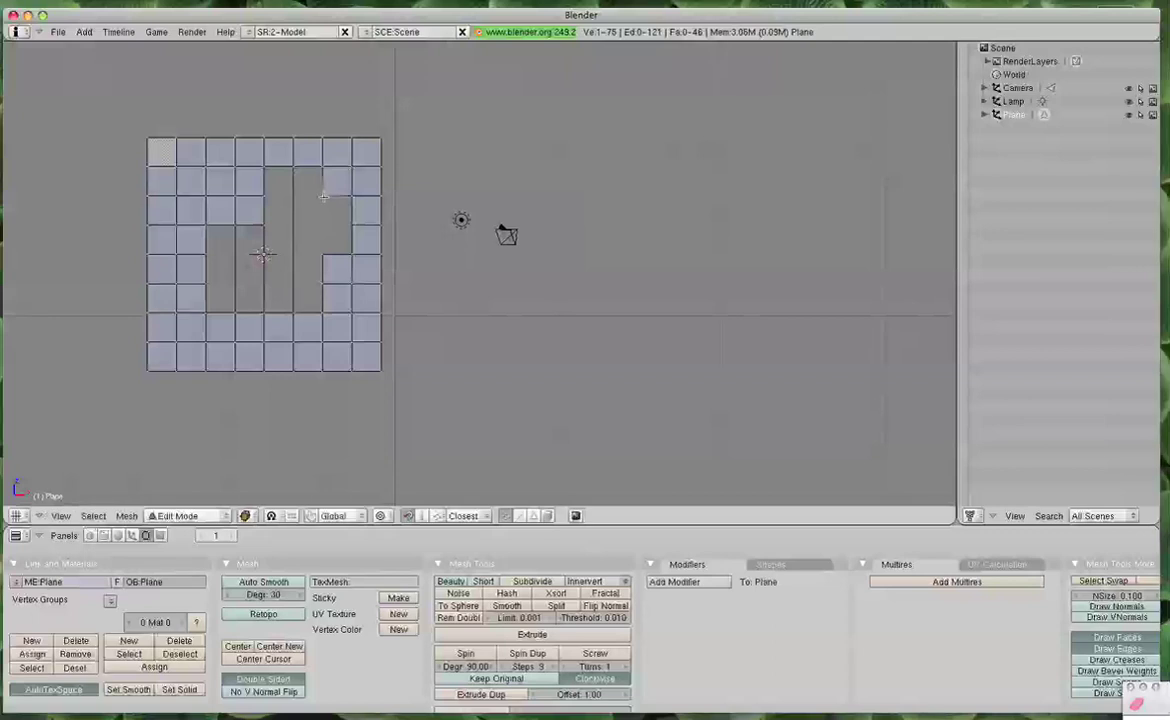
pyautogui.press('e')
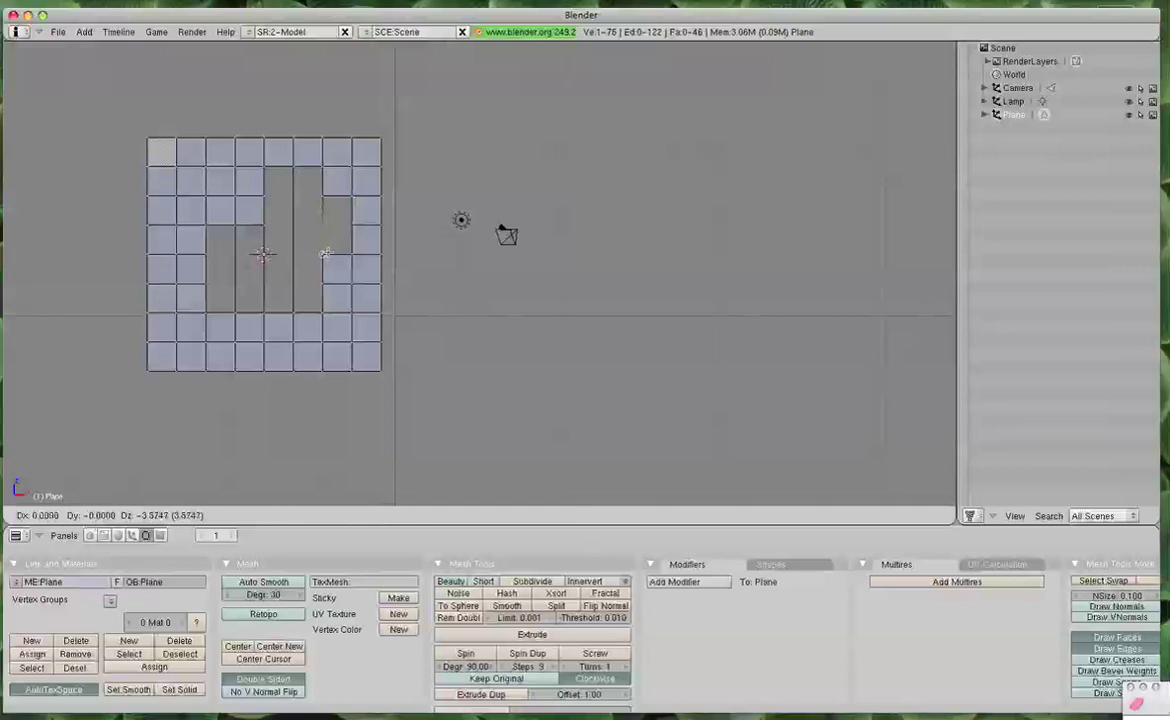
pyautogui.click(300, 230)
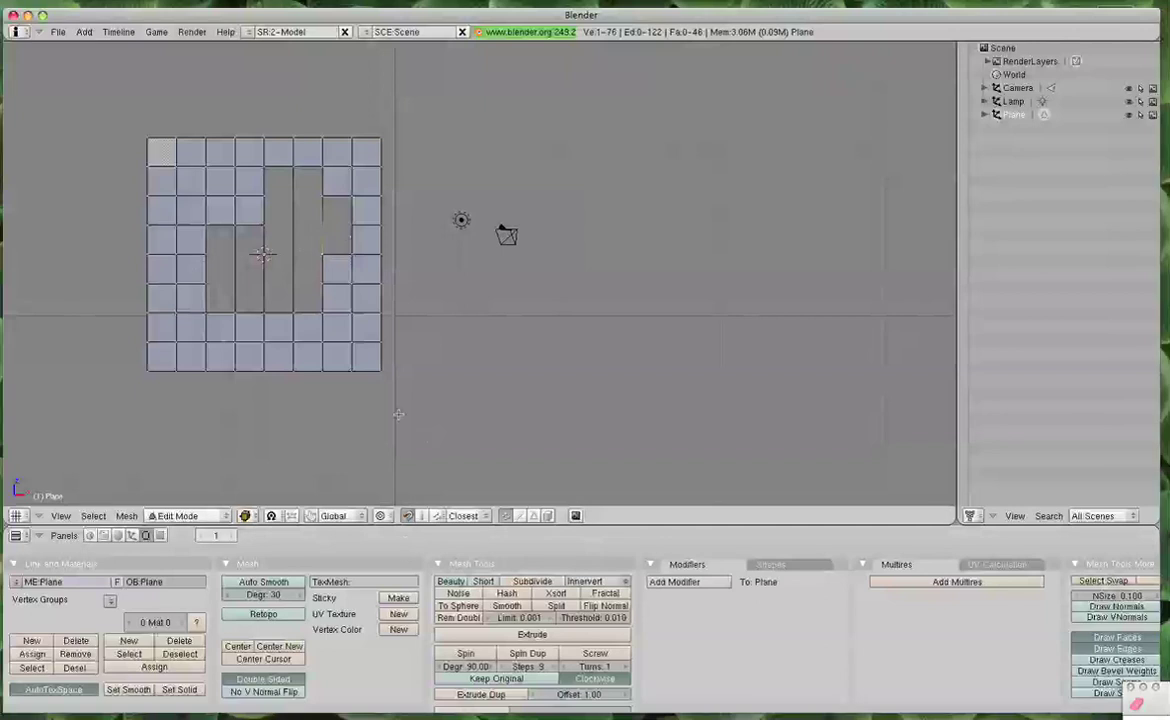
# Switch to edge select mode, subdivide the new vertical edge at the right notch once, and check its two segments.
pyautogui.click(522, 517)
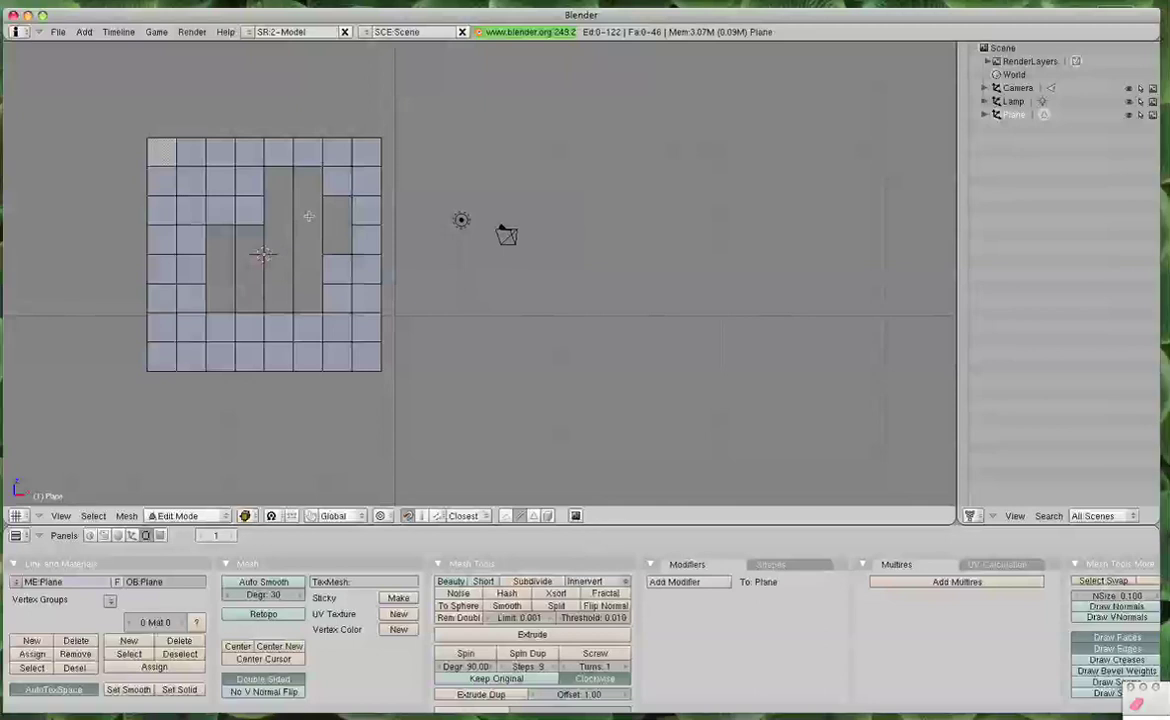
pyautogui.rightClick(322, 226)
pyautogui.press('w')
pyautogui.scroll(3, 328, 226)
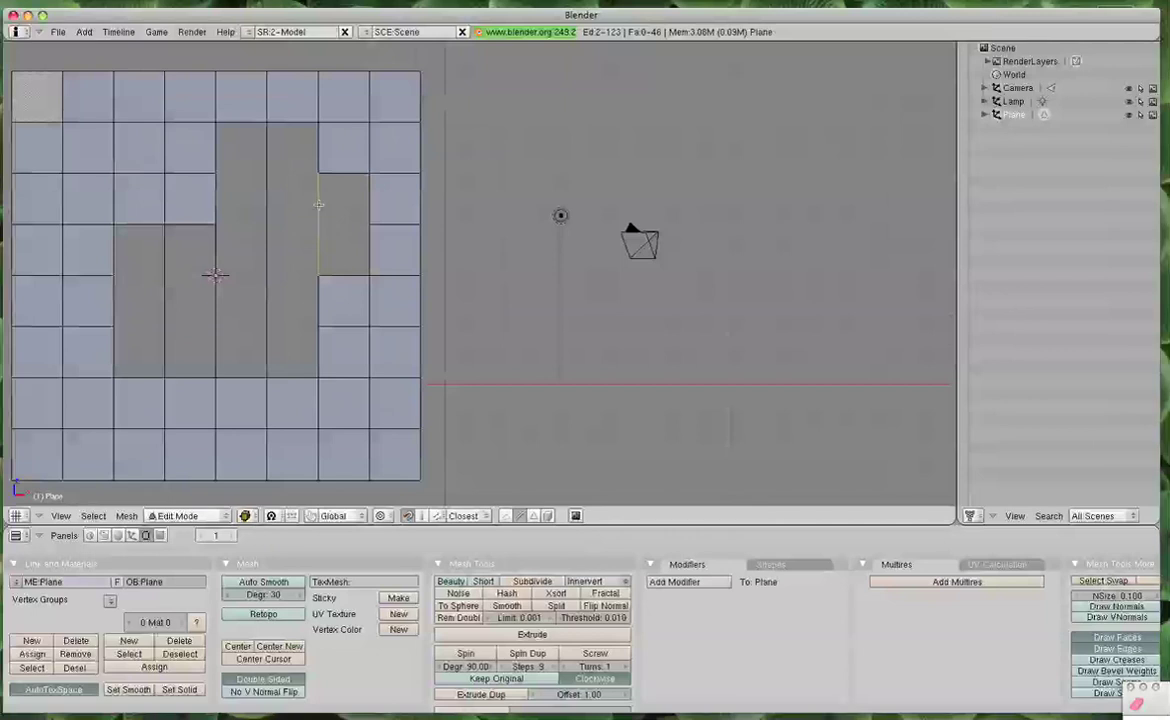
pyautogui.rightClick(318, 244)
pyautogui.rightClick(318, 203)
pyautogui.rightClick(318, 236)
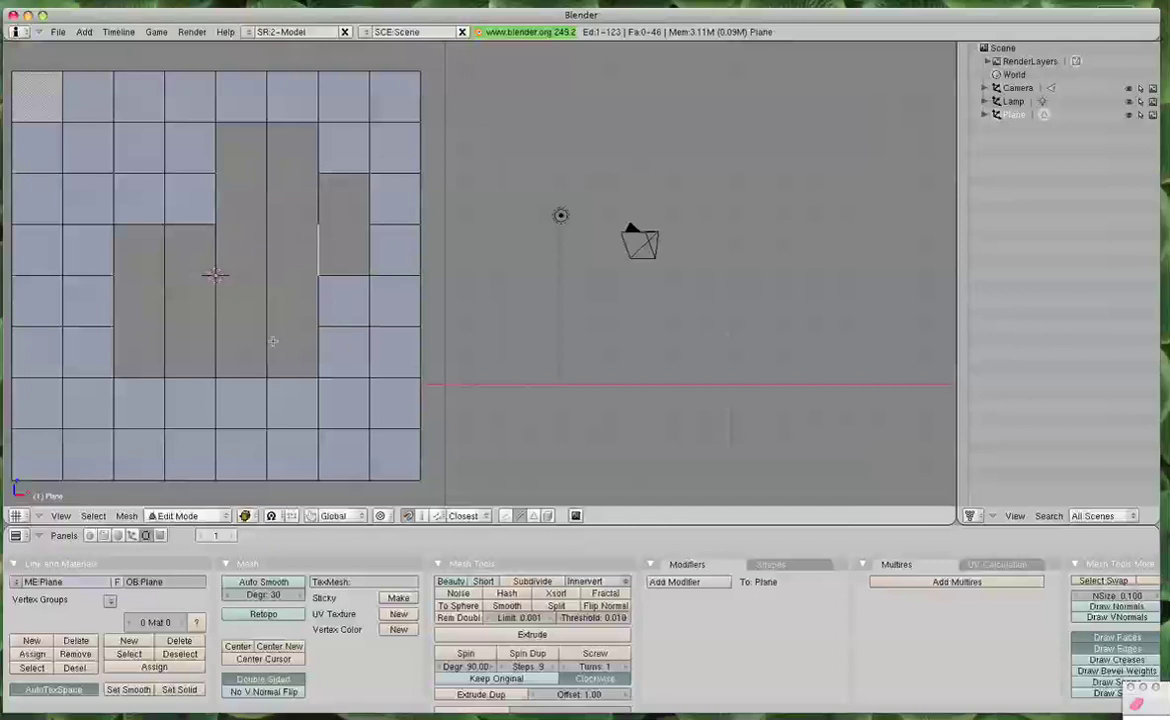
# Apply Subdivide Multi with 4 cuts to the longest vertical edge across the hole and check the resulting segments.
pyautogui.keyDown('alt'); pyautogui.rightClick(266, 234); pyautogui.keyUp('alt')
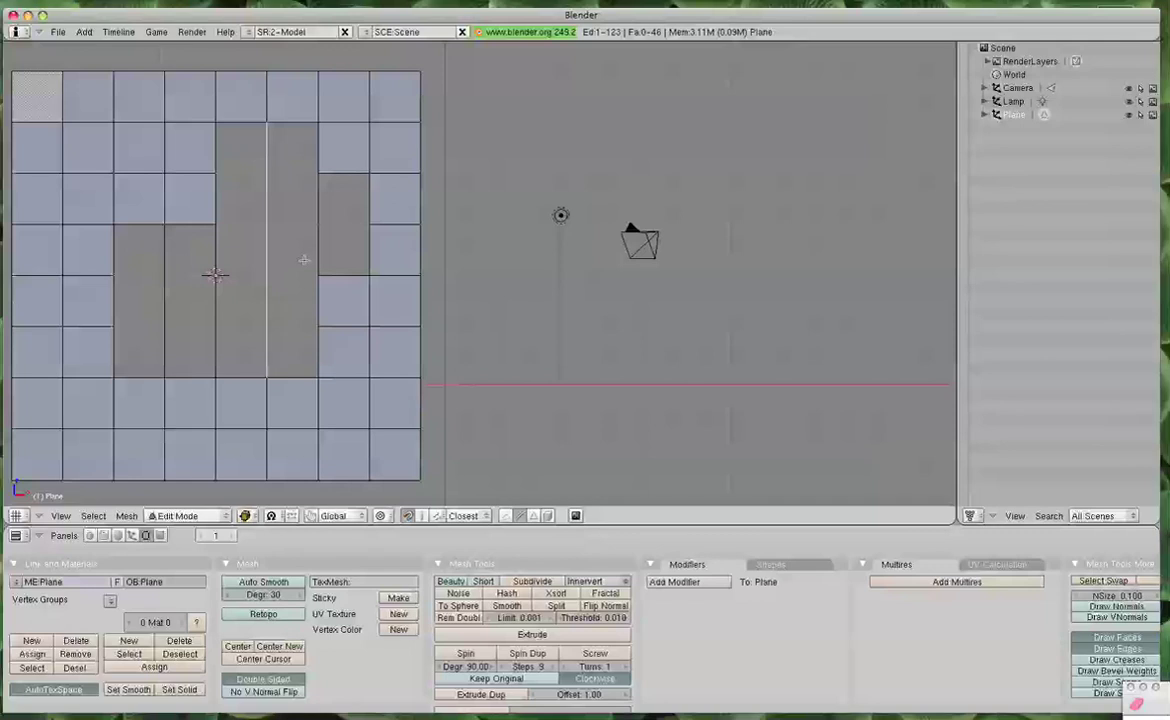
pyautogui.press('w')
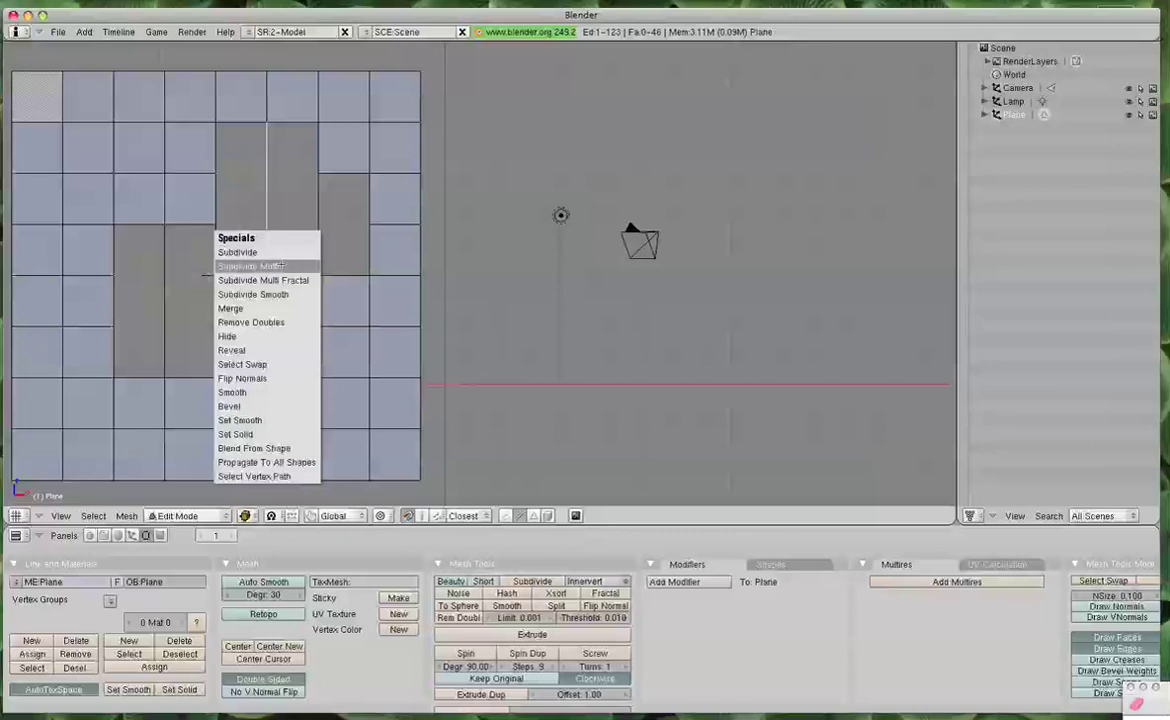
pyautogui.click(262, 266)
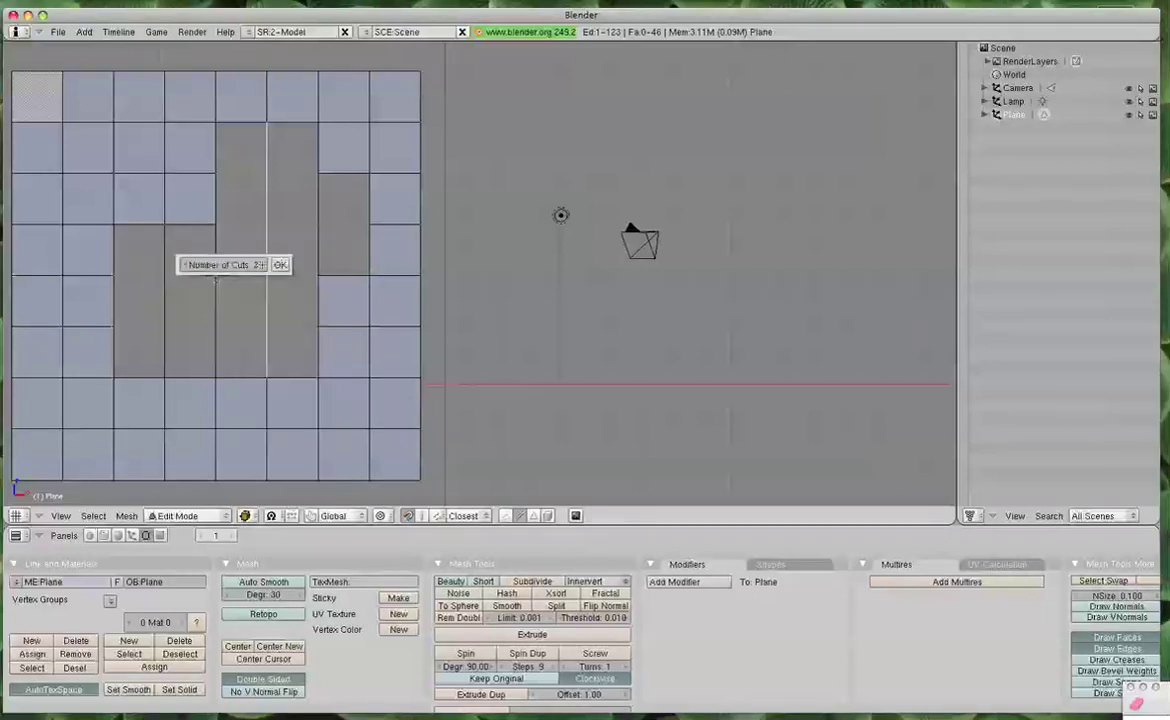
pyautogui.click(215, 277)
pyautogui.press('Return')
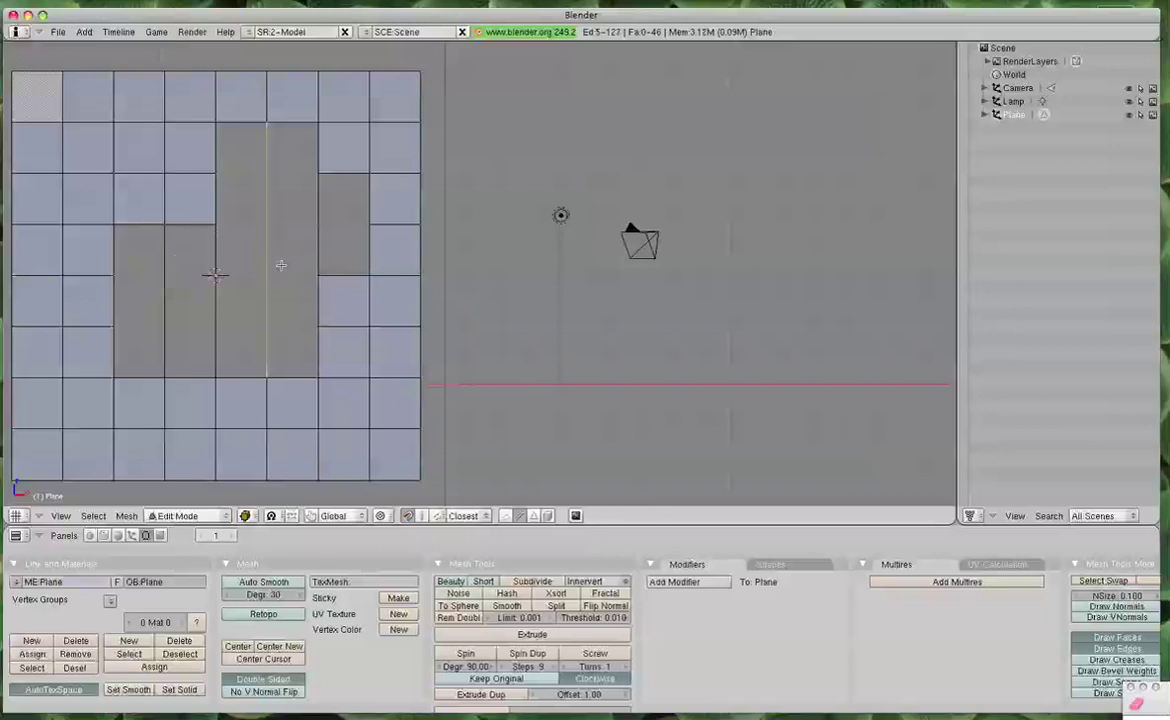
pyautogui.rightClick(266, 147)
pyautogui.rightClick(267, 210)
pyautogui.rightClick(267, 242)
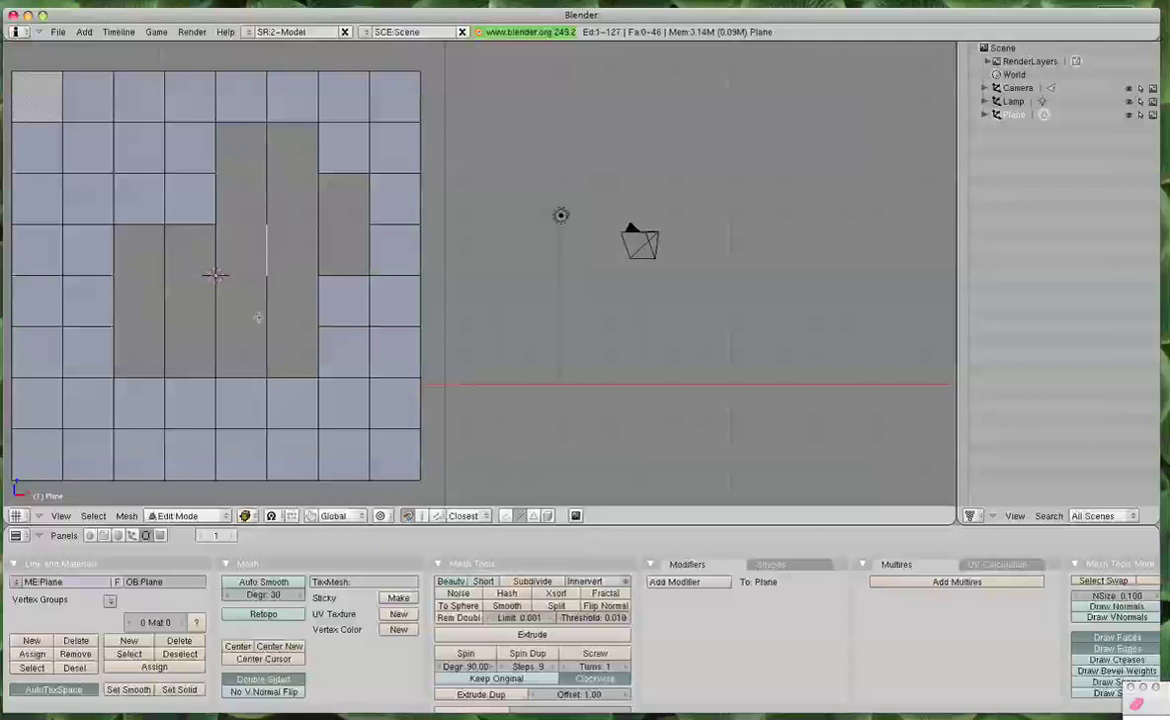
pyautogui.rightClick(265, 312)
pyautogui.rightClick(265, 357)
# Apply Subdivide Multi with 2 cuts to the vertical edge below the ledge's right corner and check its segments.
pyautogui.keyDown('alt'); pyautogui.rightClick(216, 273); pyautogui.keyUp('alt')
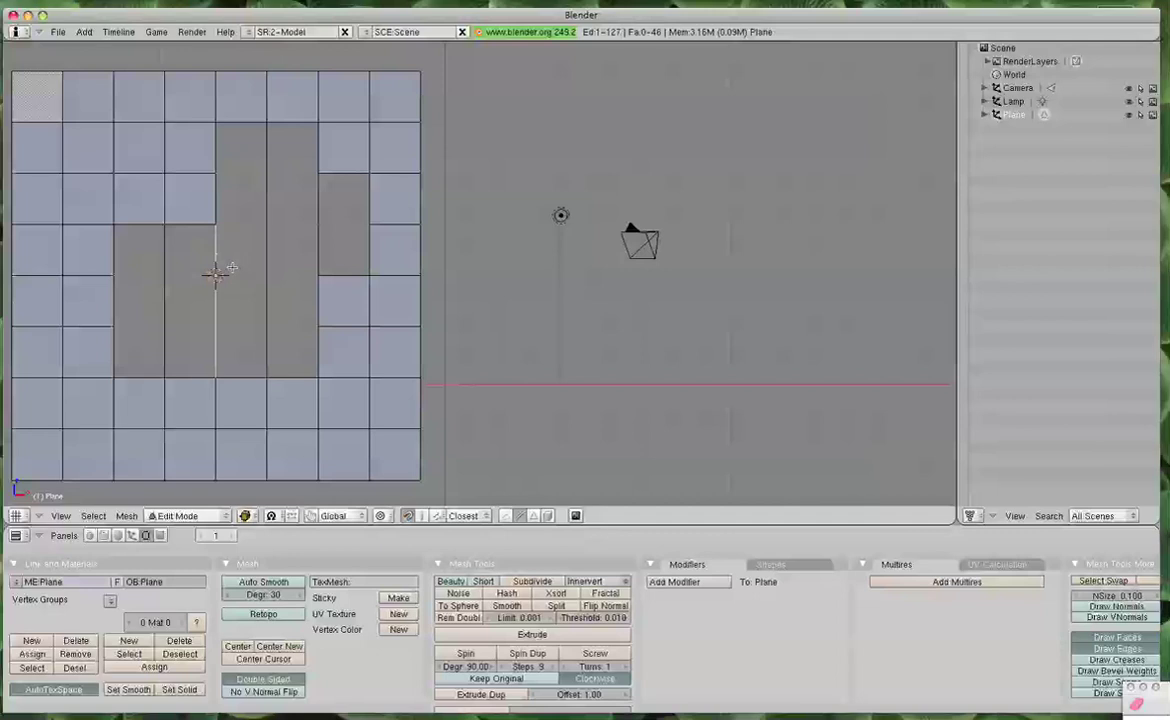
pyautogui.press('w')
pyautogui.click(231, 268)
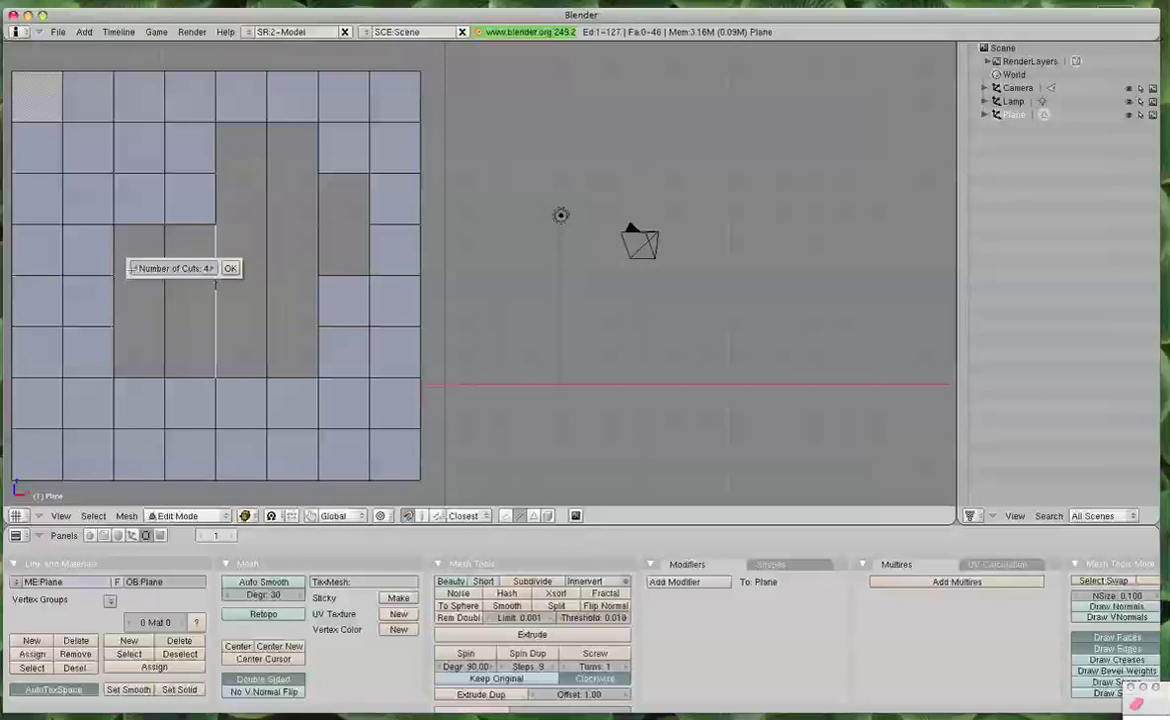
pyautogui.click(133, 268)
pyautogui.click(225, 269)
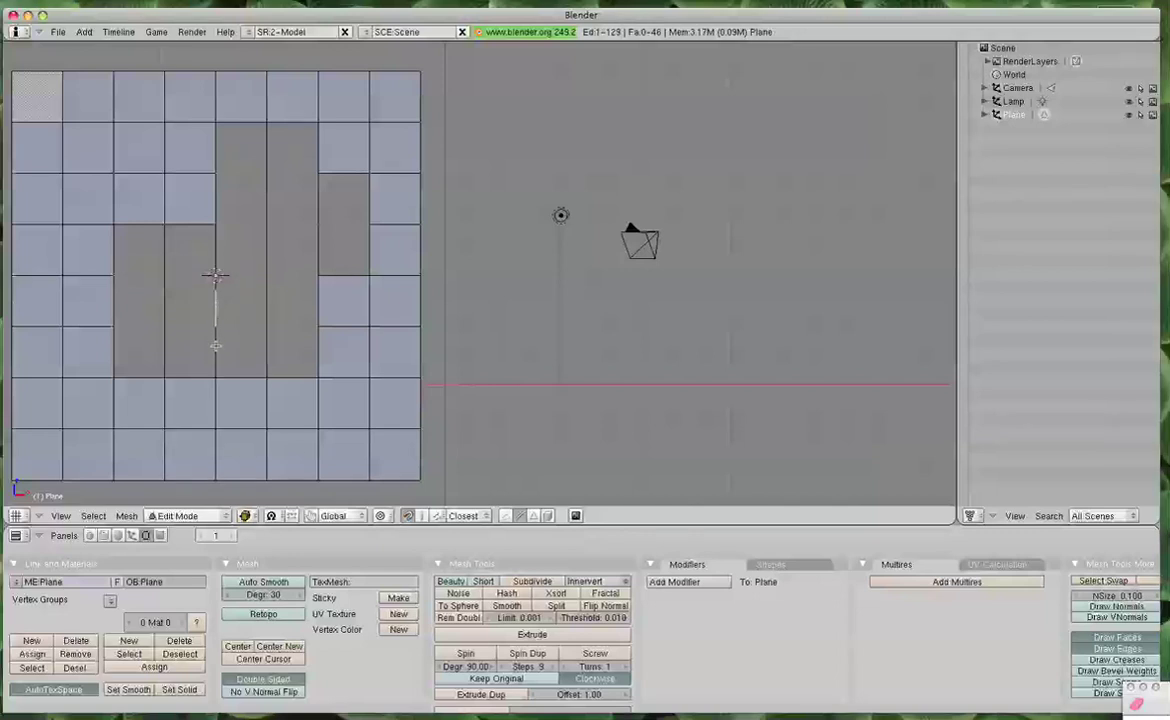
pyautogui.click(215, 278)
pyautogui.rightClick(216, 282)
pyautogui.rightClick(215, 253)
pyautogui.click(252, 263)
pyautogui.rightClick(213, 330)
# Apply Subdivide Multi with 2 cuts to the leftmost vertical edge inside the hole.
pyautogui.rightClick(168, 274)
pyautogui.press('w')
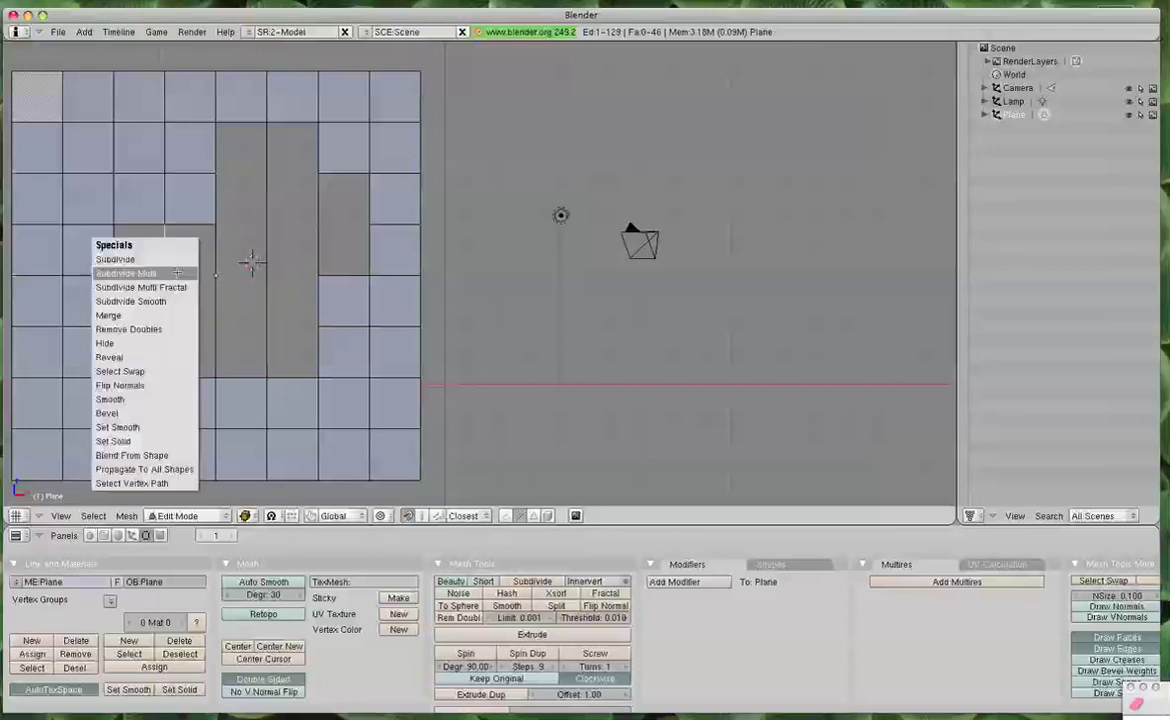
pyautogui.click(177, 274)
pyautogui.press('Return')
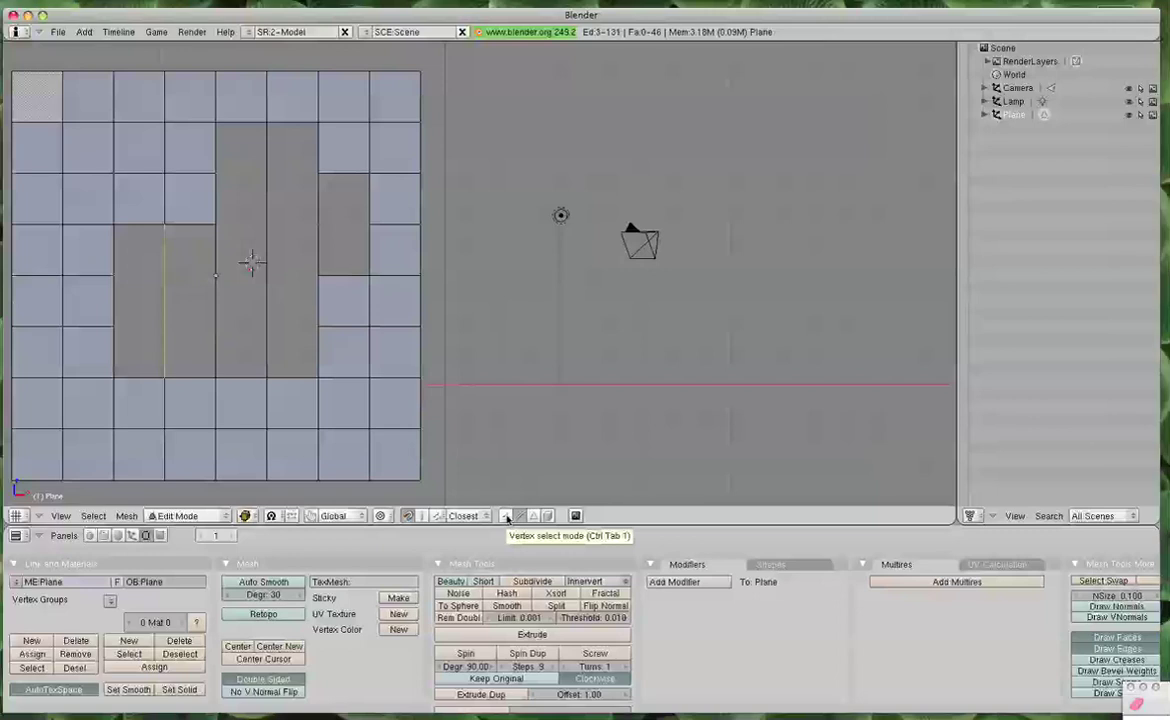
# Switch to vertex select mode and extrude the leftmost dividing edge's upper cut vertex about 1.79 units left, snapping to the hole's border.
pyautogui.click(506, 516)
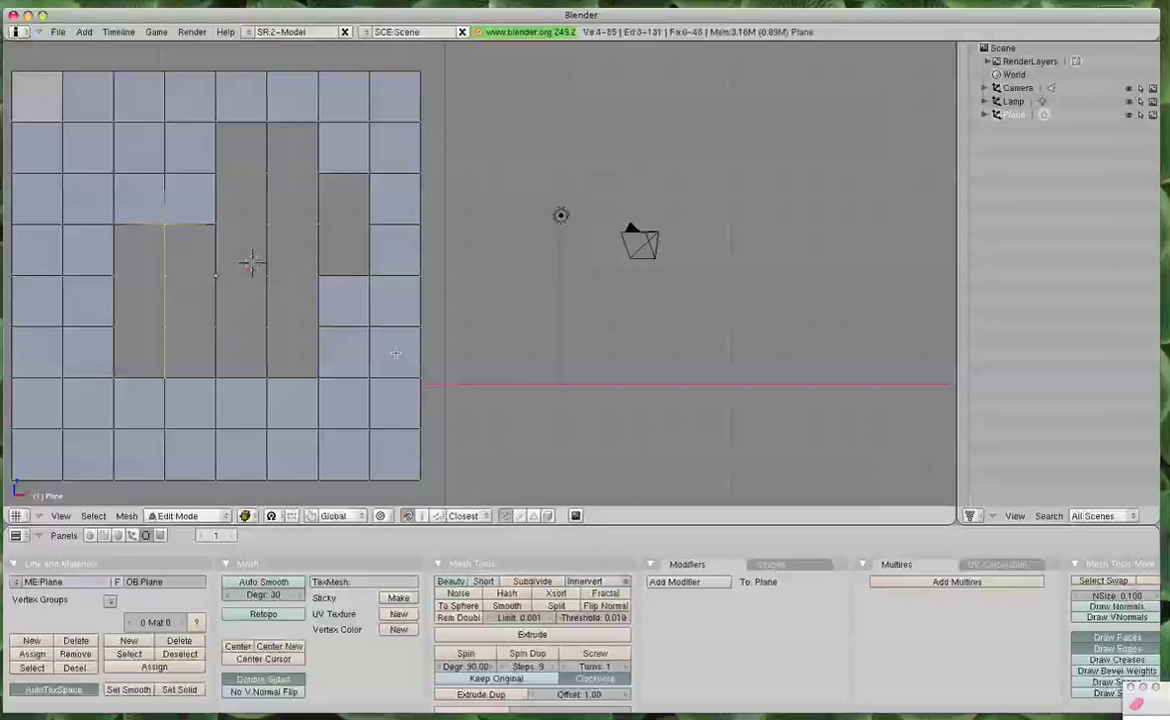
pyautogui.rightClick(165, 276)
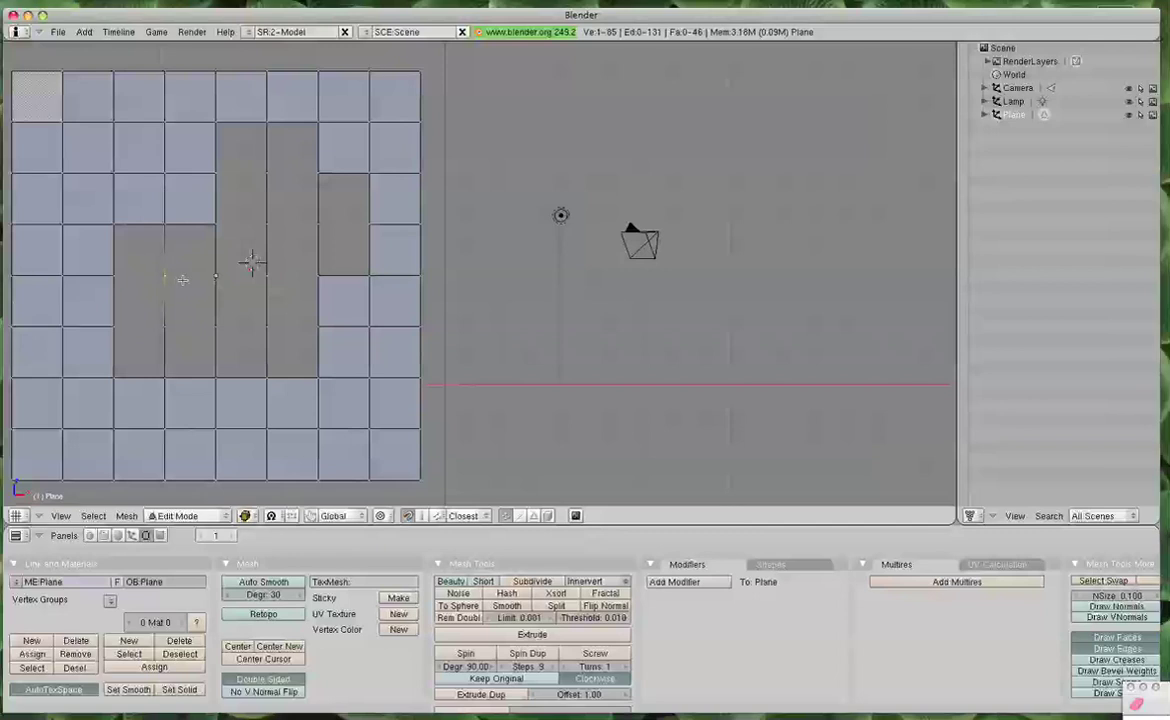
pyautogui.press('g')
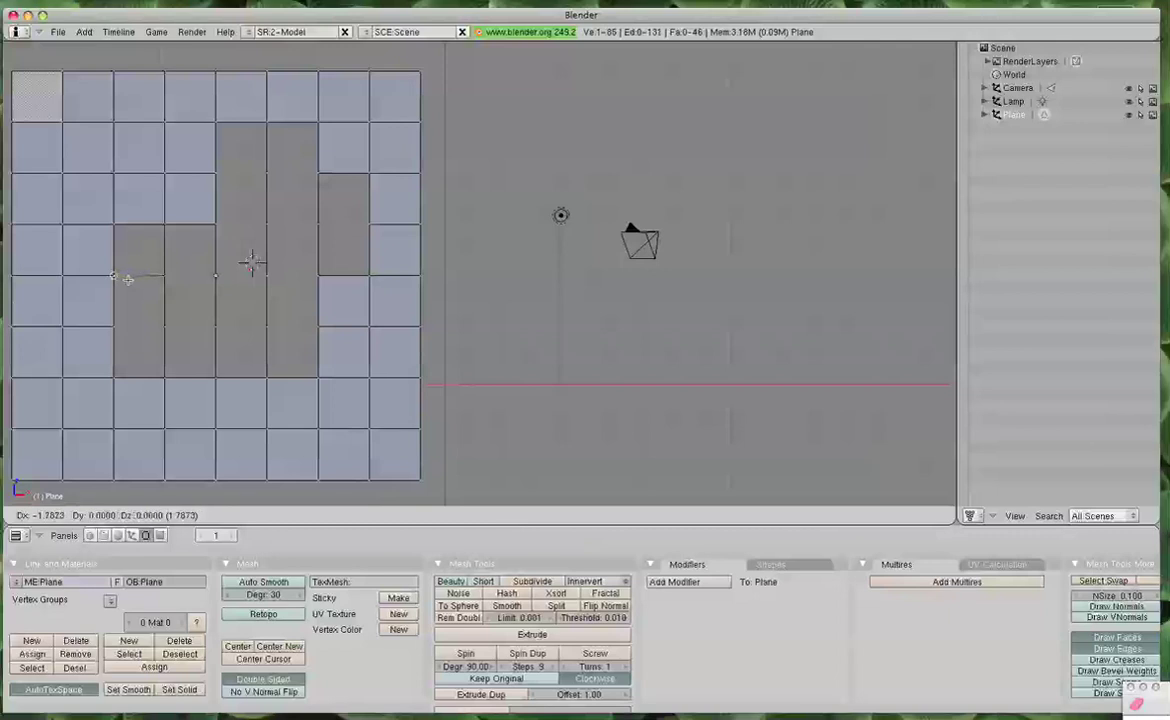
pyautogui.click(115, 271)
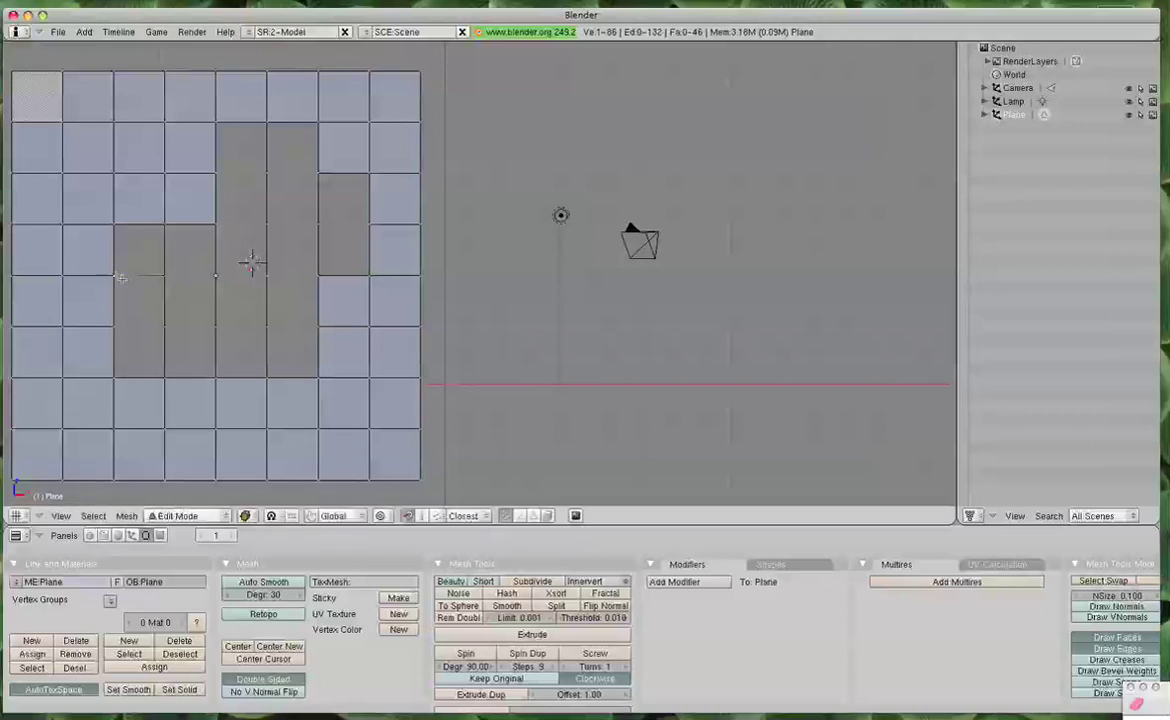
# Extrude the leftmost dividing edge's lower cut vertex left to the hole's border and right to the neighbouring edge's vertex.
pyautogui.rightClick(165, 327)
pyautogui.press('g')
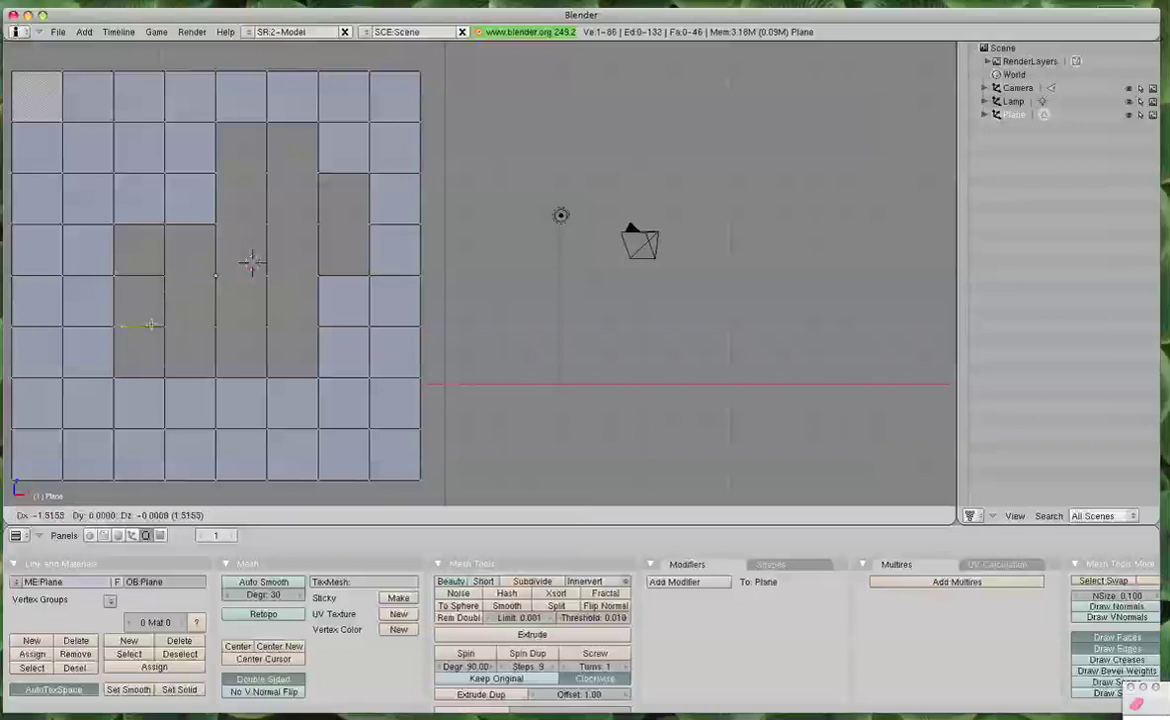
pyautogui.click(118, 325)
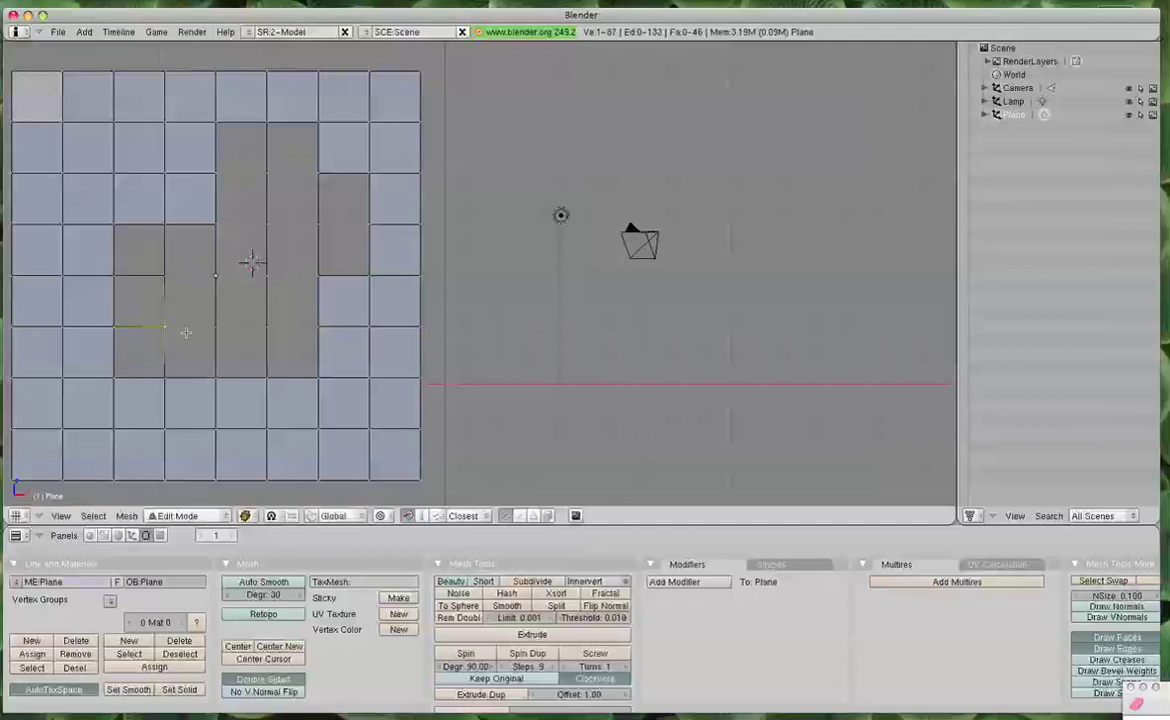
pyautogui.press('g')
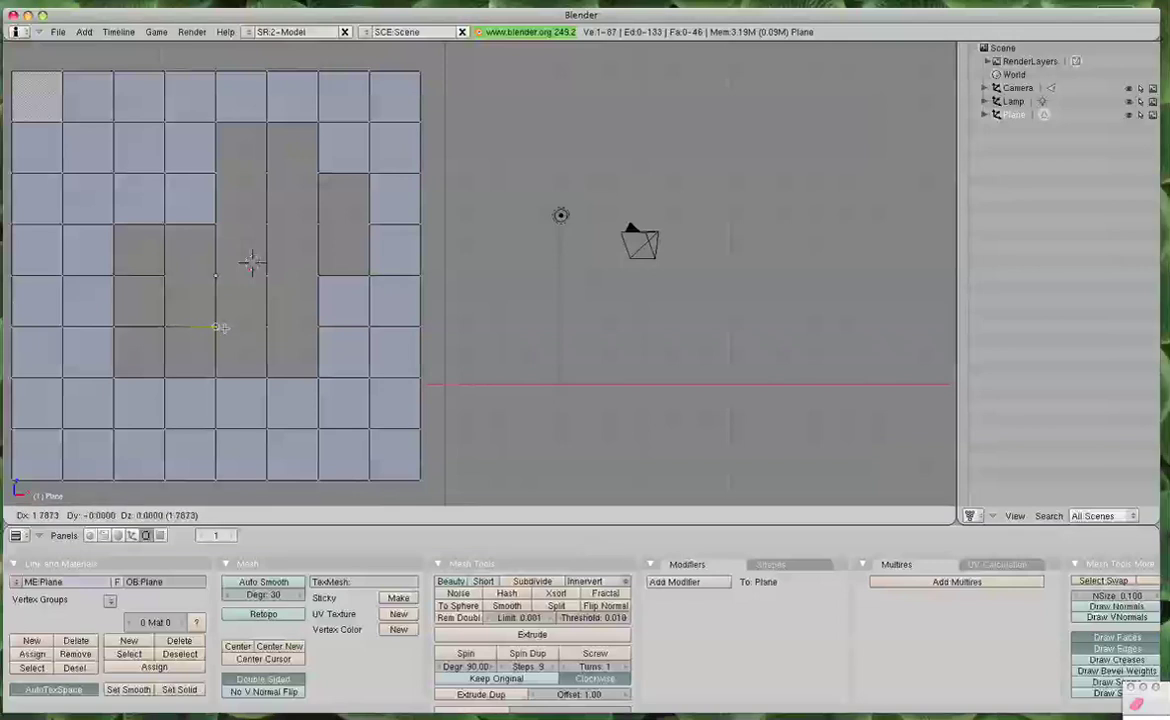
pyautogui.click(220, 328)
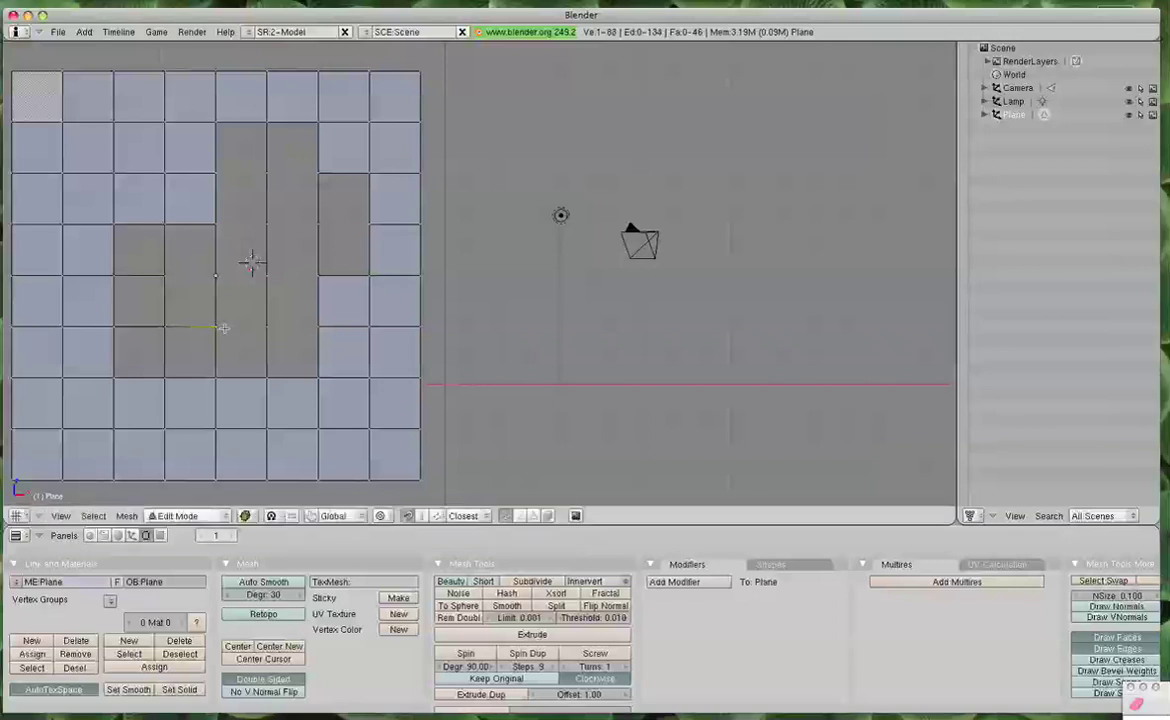
# Extrude the leftmost dividing edge's upper cut vertex right, snapping to the vertex on the neighbouring edge.
pyautogui.rightClick(167, 277)
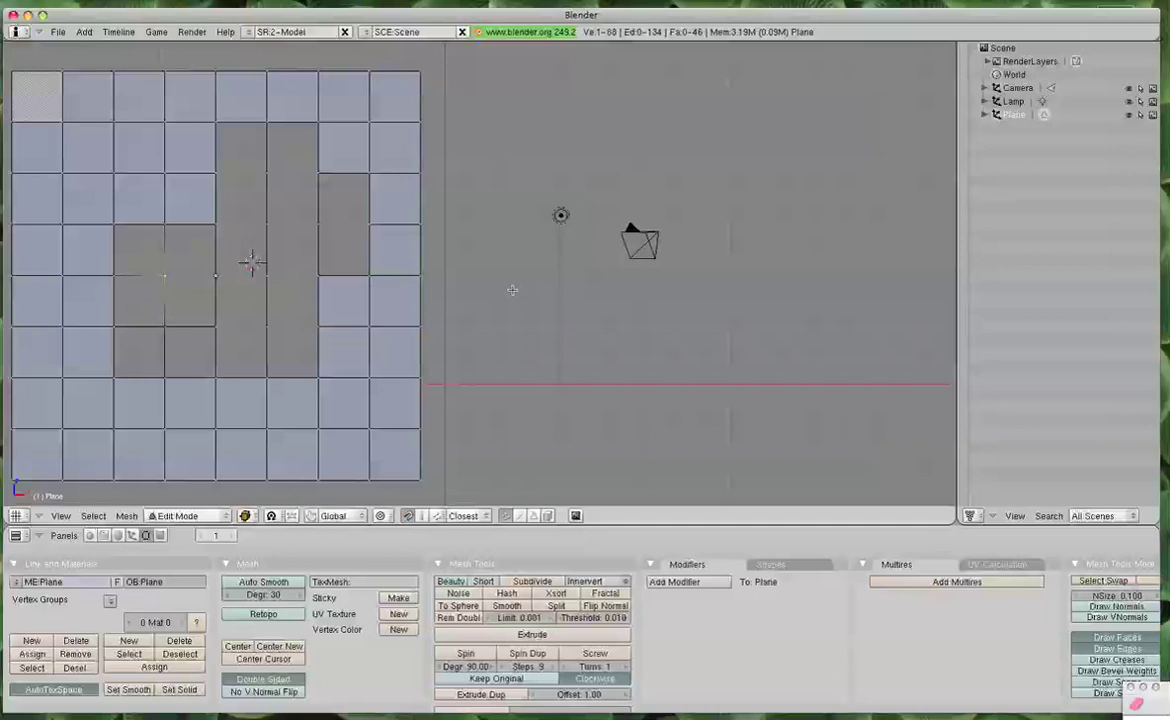
pyautogui.press('g')
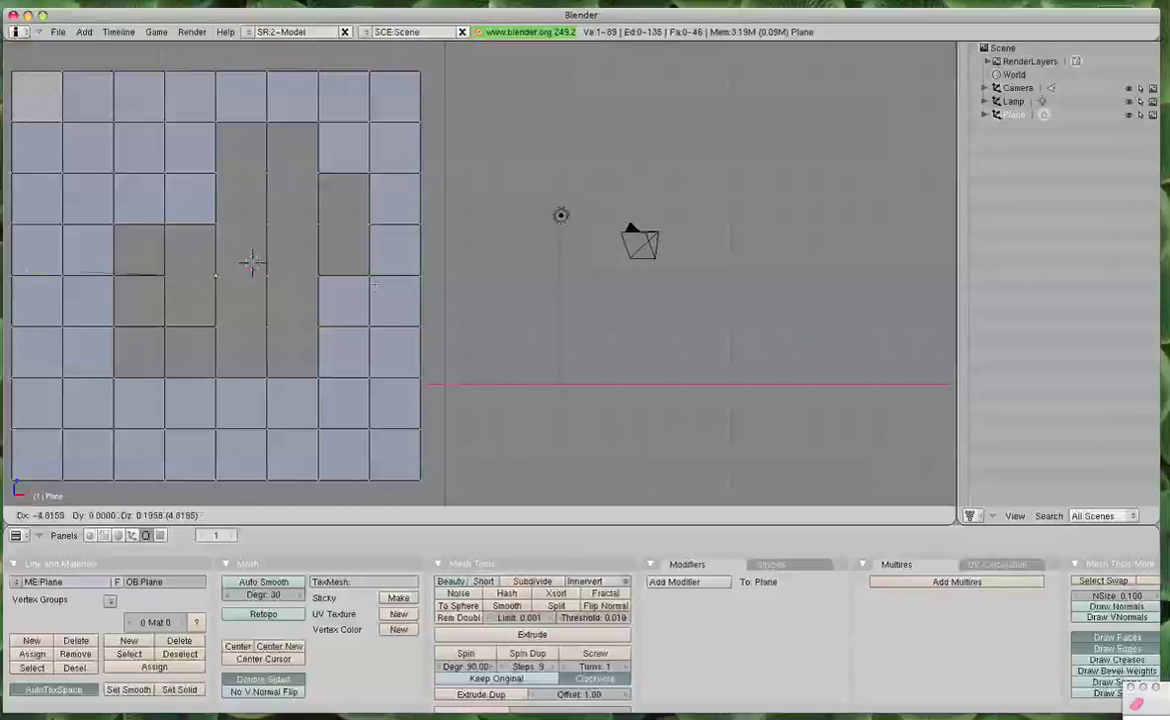
pyautogui.click(220, 275)
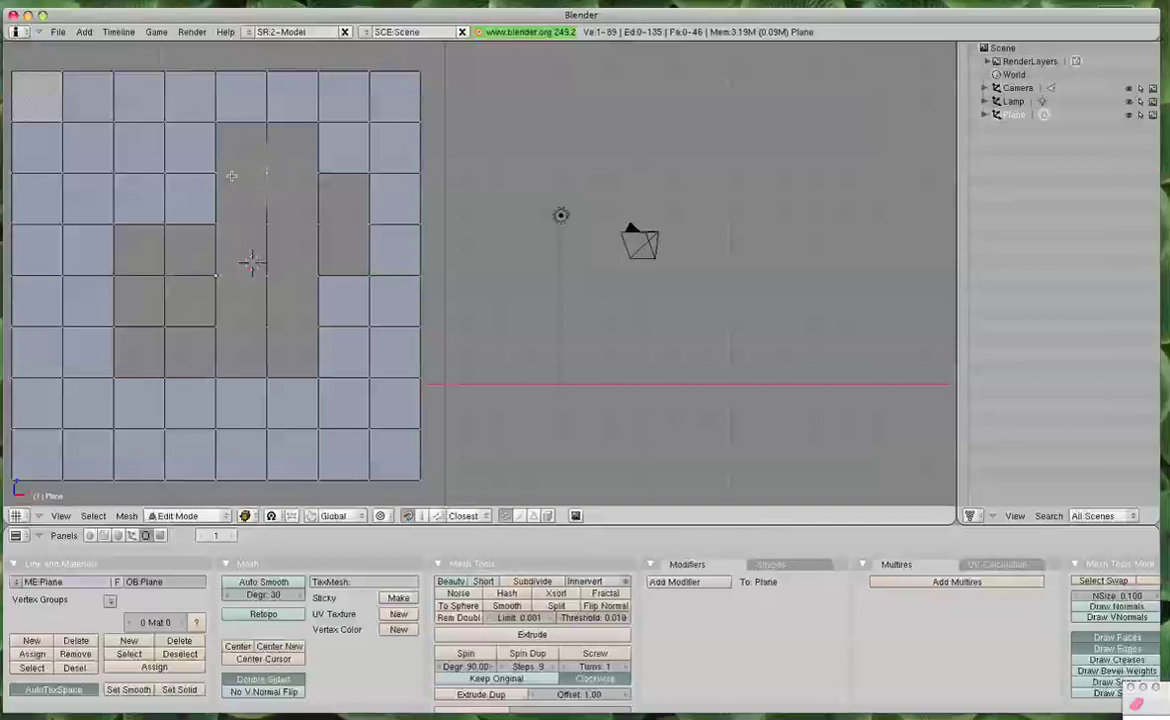
# Extrude the remaining cut vertices right across the hole, about 1.79 units per cell, snapping to neighbouring vertices out to the hole's right border.
pyautogui.press('e')
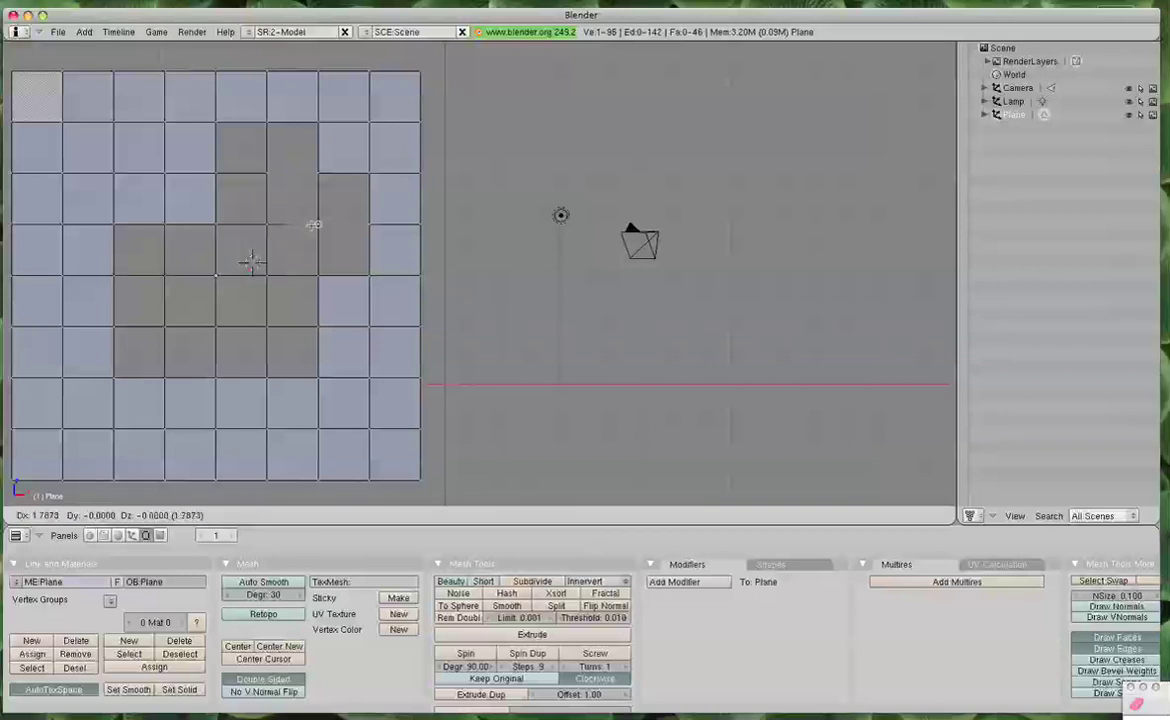
pyautogui.click(308, 216)
pyautogui.press('e')
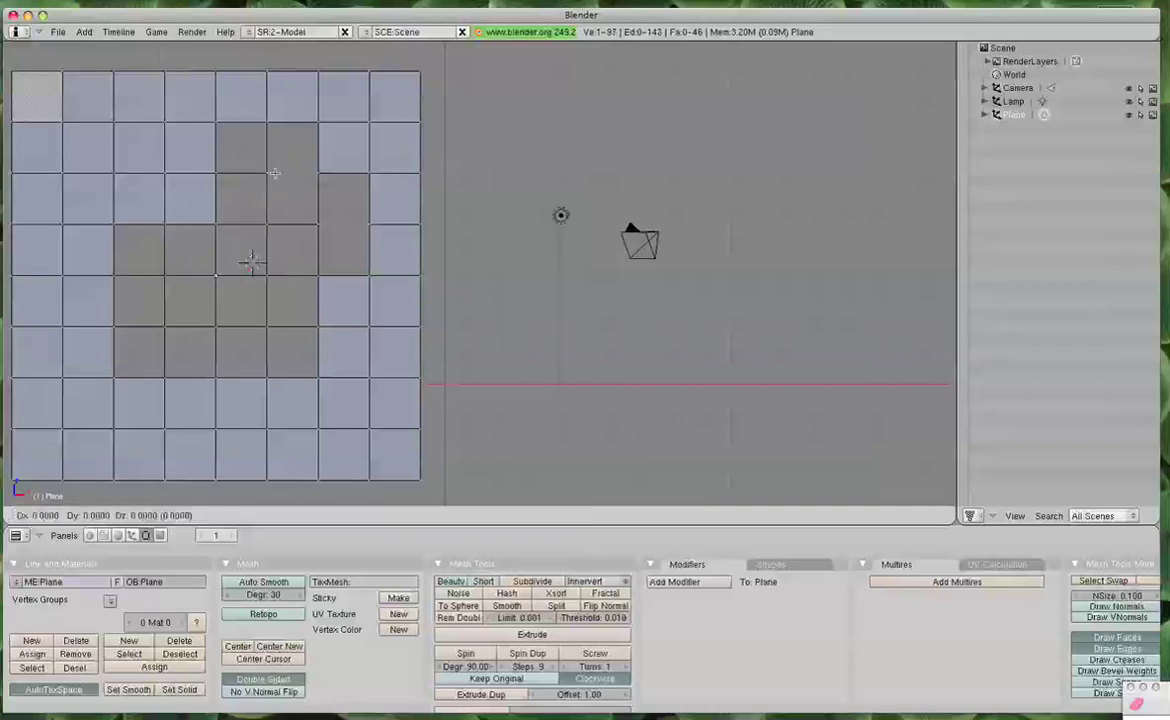
pyautogui.click(318, 173)
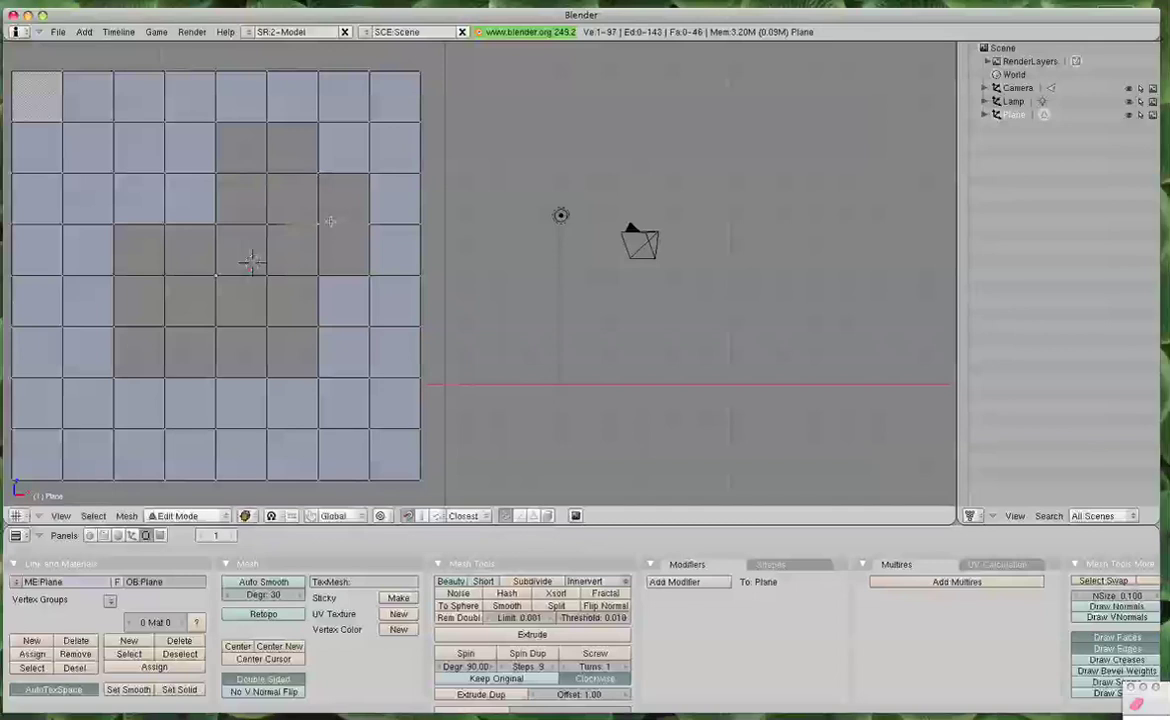
pyautogui.press('g')
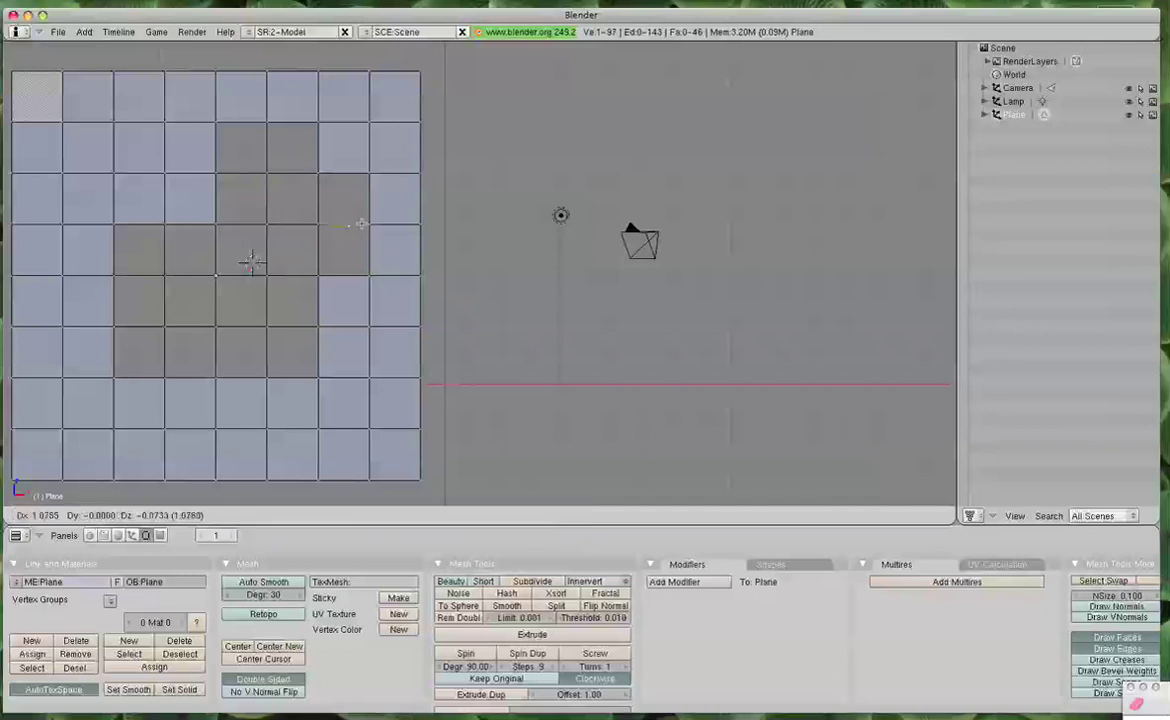
pyautogui.click(370, 220)
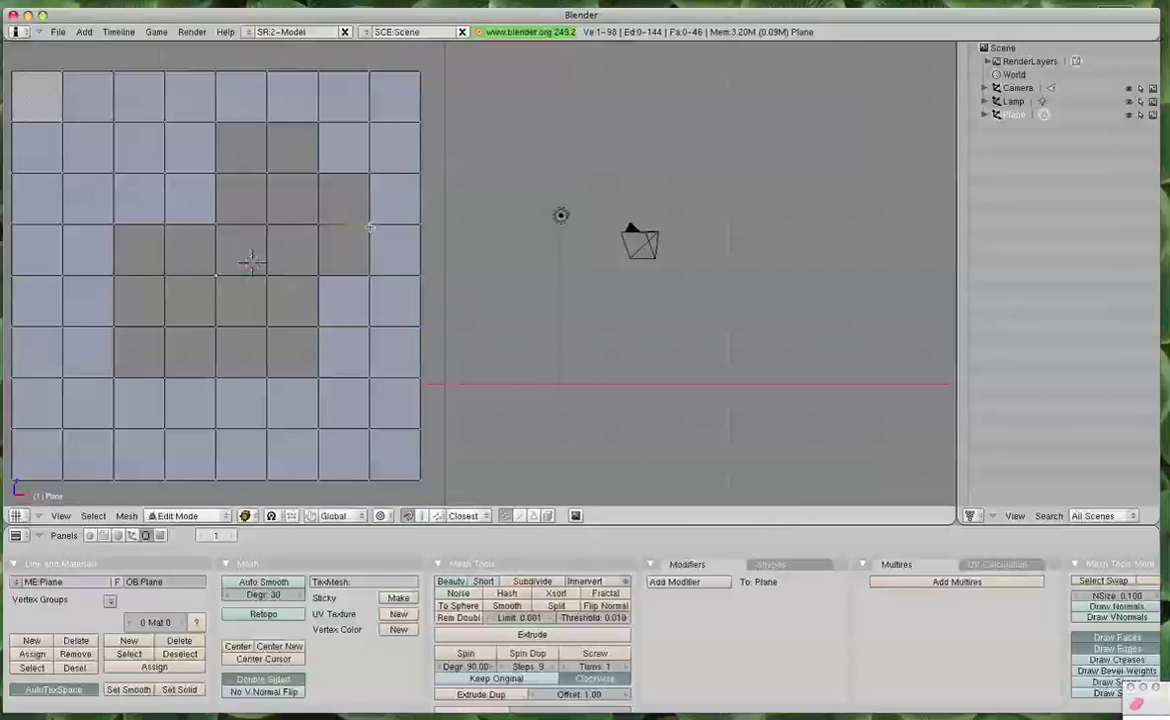
# Fill the hole's top-left cell with a face made from its four corner vertices, and clear the selection.
pyautogui.press('a')
pyautogui.rightClick(265, 173)
pyautogui.keyDown('shift'); pyautogui.rightClick(265, 122); pyautogui.keyUp('shift')
pyautogui.keyDown('shift'); pyautogui.rightClick(216, 122); pyautogui.keyUp('shift')
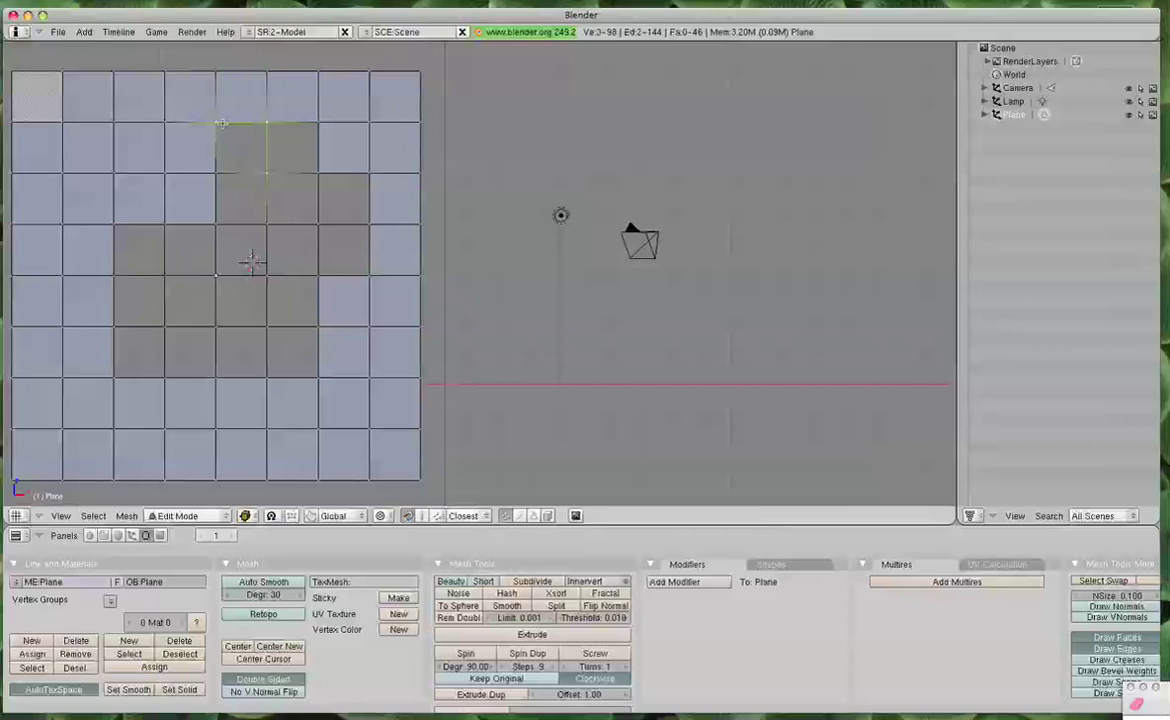
pyautogui.keyDown('shift'); pyautogui.rightClick(216, 173); pyautogui.keyUp('shift')
pyautogui.press('f')
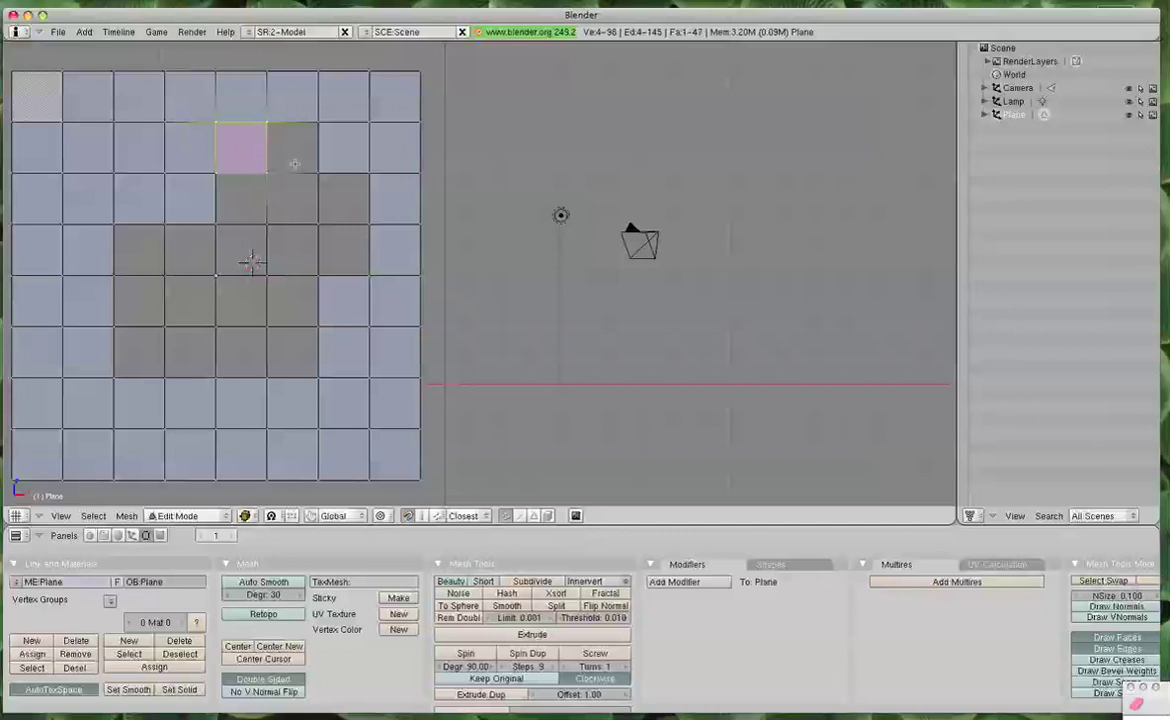
pyautogui.press('a')
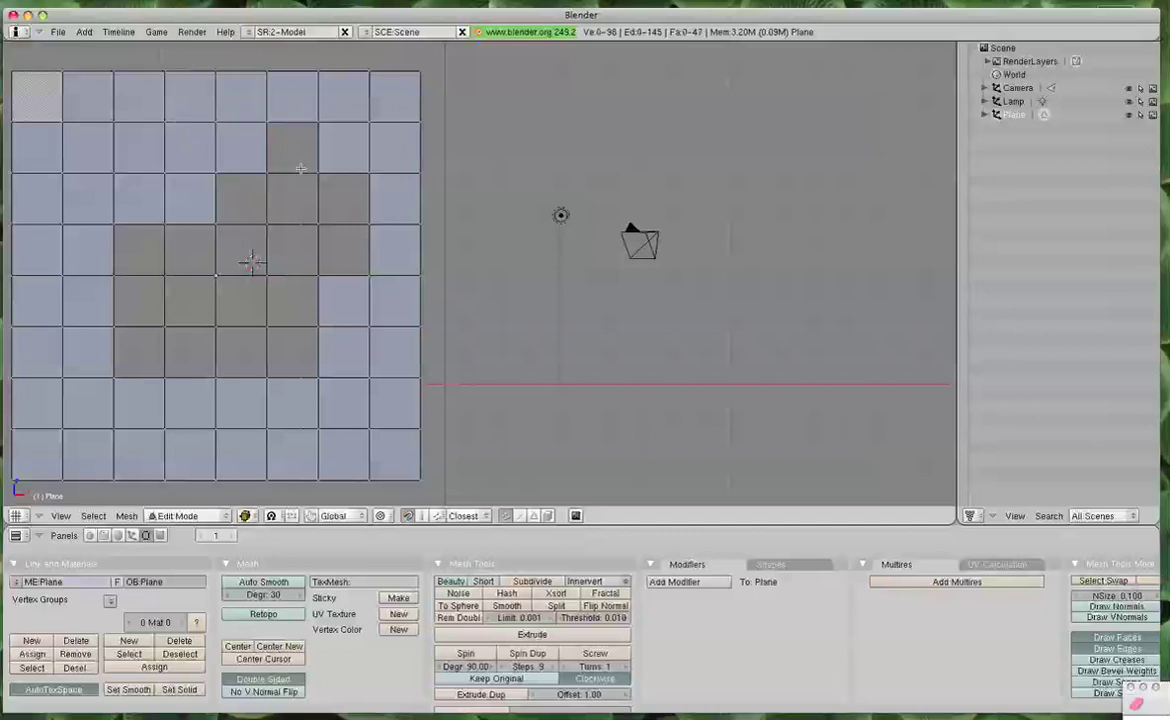
# Try to fill the hole's top-right cell by selecting all vertices around it and using Make Faces with Auto.
pyautogui.rightClick(276, 158)
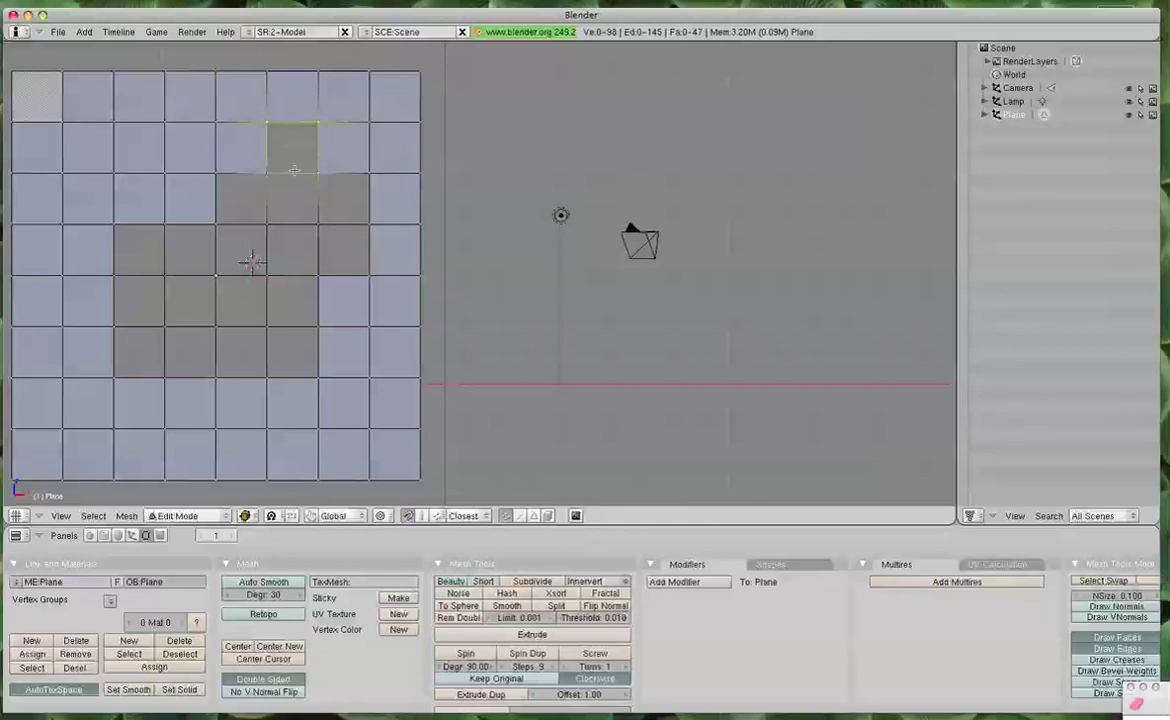
pyautogui.press('f')
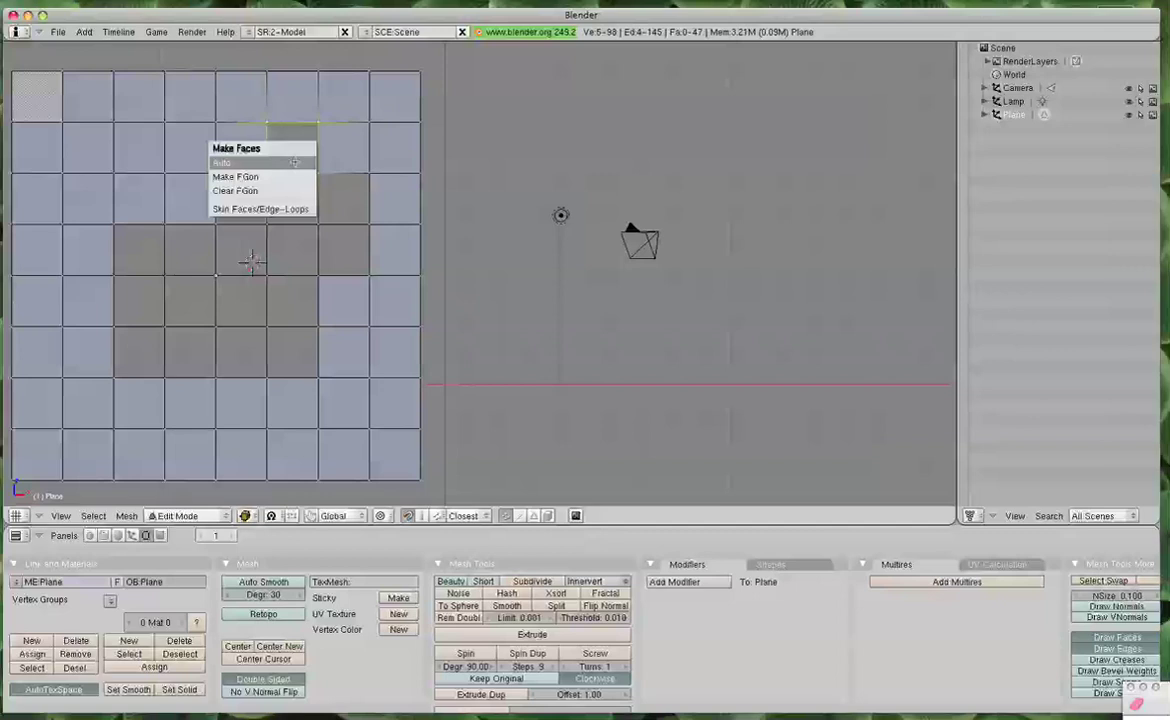
pyautogui.click(294, 162)
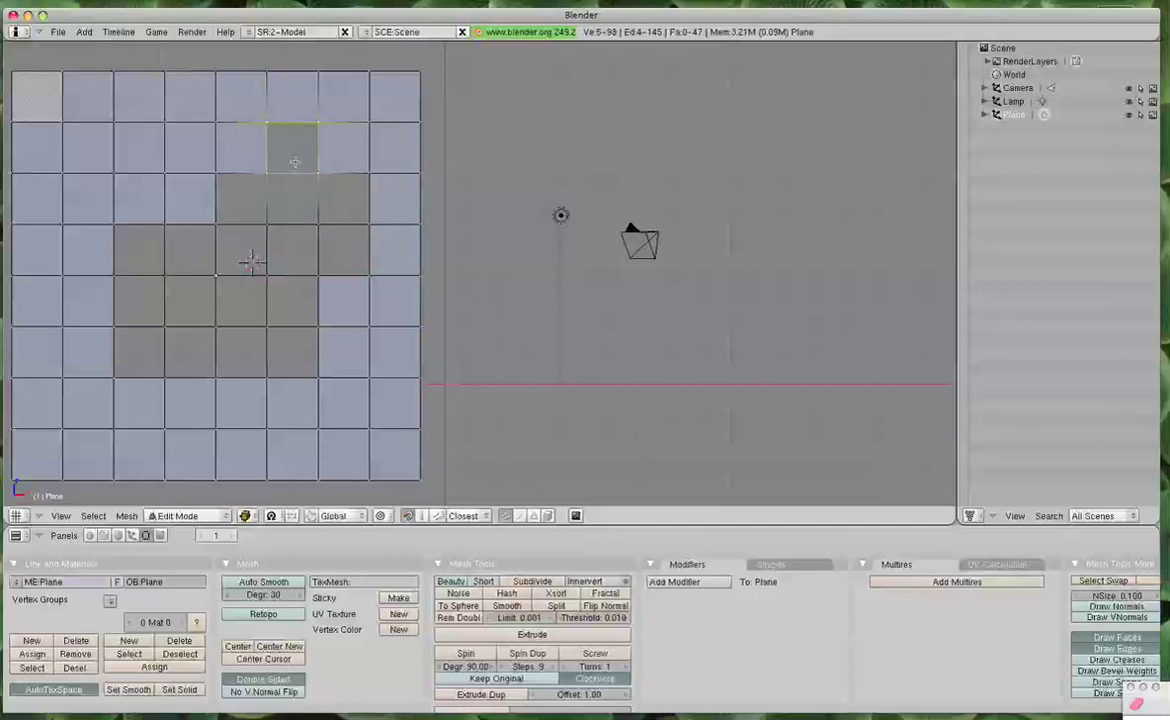
pyautogui.press('f')
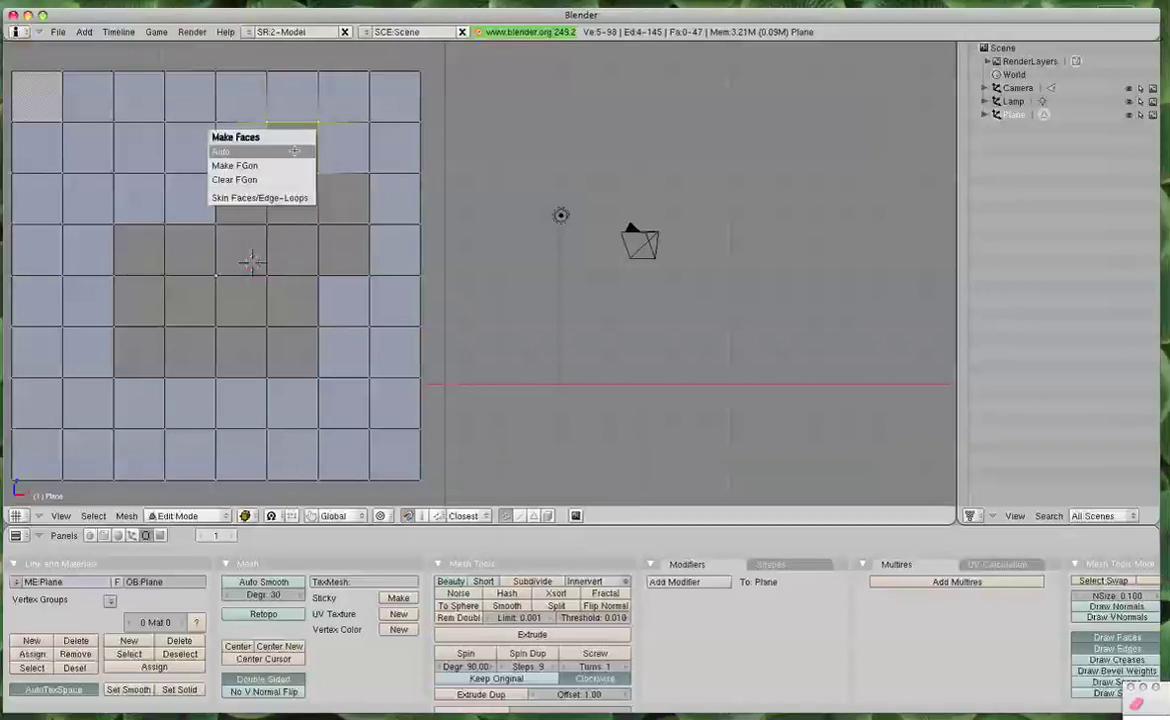
pyautogui.click(294, 150)
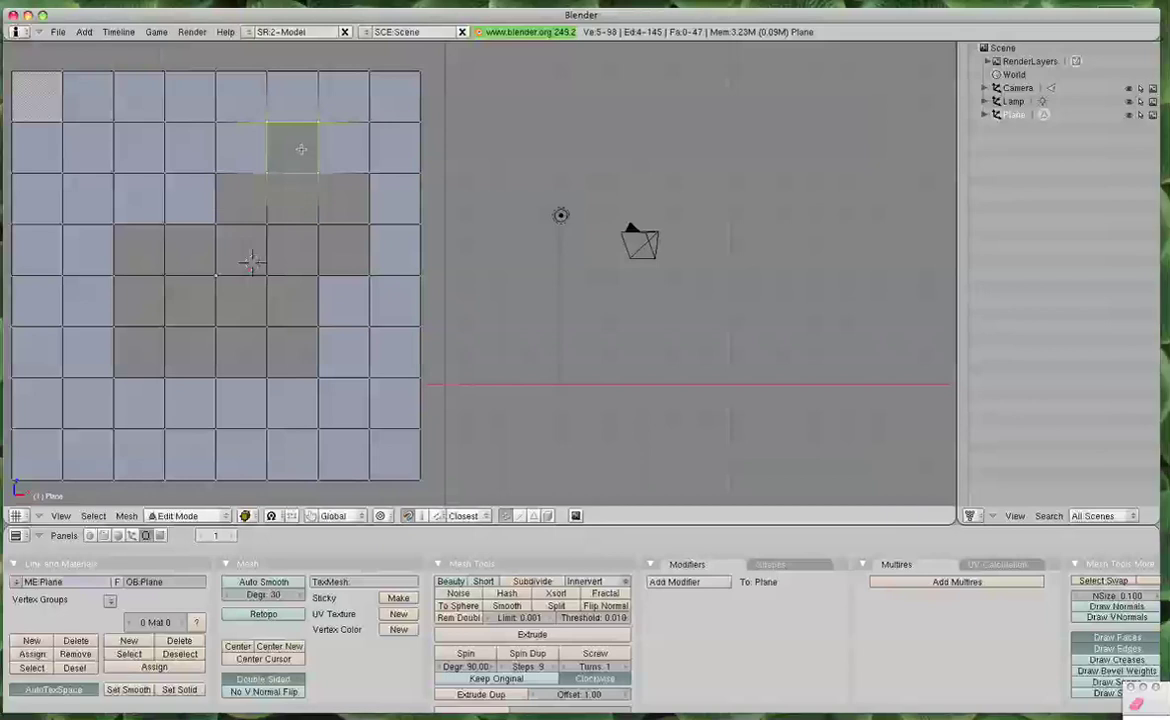
pyautogui.press('a')
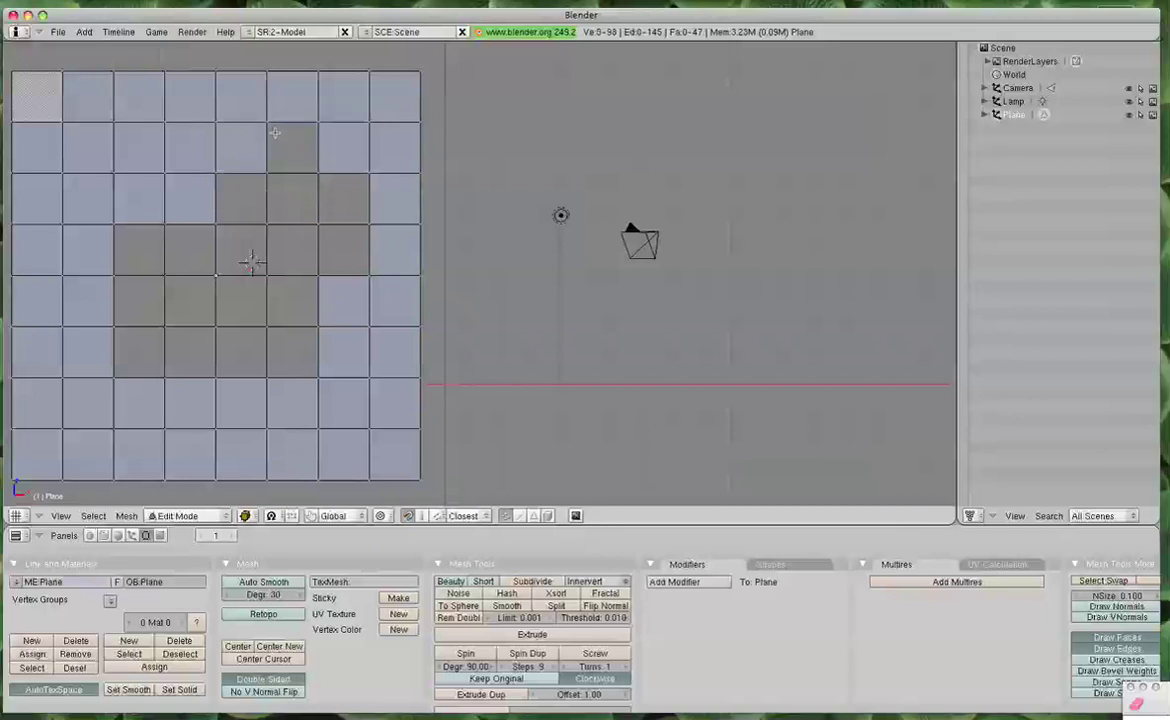
# Fill the hole's top-right cell with a face made from four individually selected corner vertices, and clear the selection.
pyautogui.rightClick(267, 123)
pyautogui.keyDown('shift'); pyautogui.rightClick(268, 168); pyautogui.keyUp('shift')
pyautogui.keyDown('shift'); pyautogui.rightClick(288, 158); pyautogui.keyUp('shift')
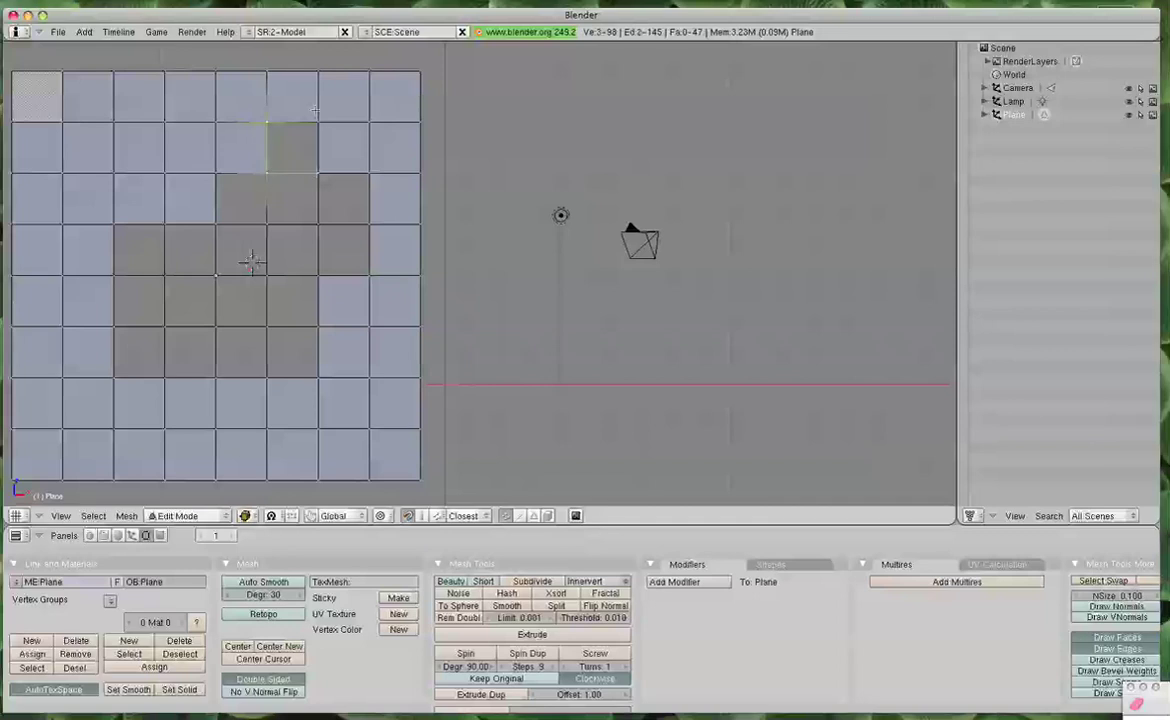
pyautogui.keyDown('shift'); pyautogui.rightClick(300, 114); pyautogui.keyUp('shift')
pyautogui.keyDown('shift'); pyautogui.rightClick(297, 149); pyautogui.keyUp('shift')
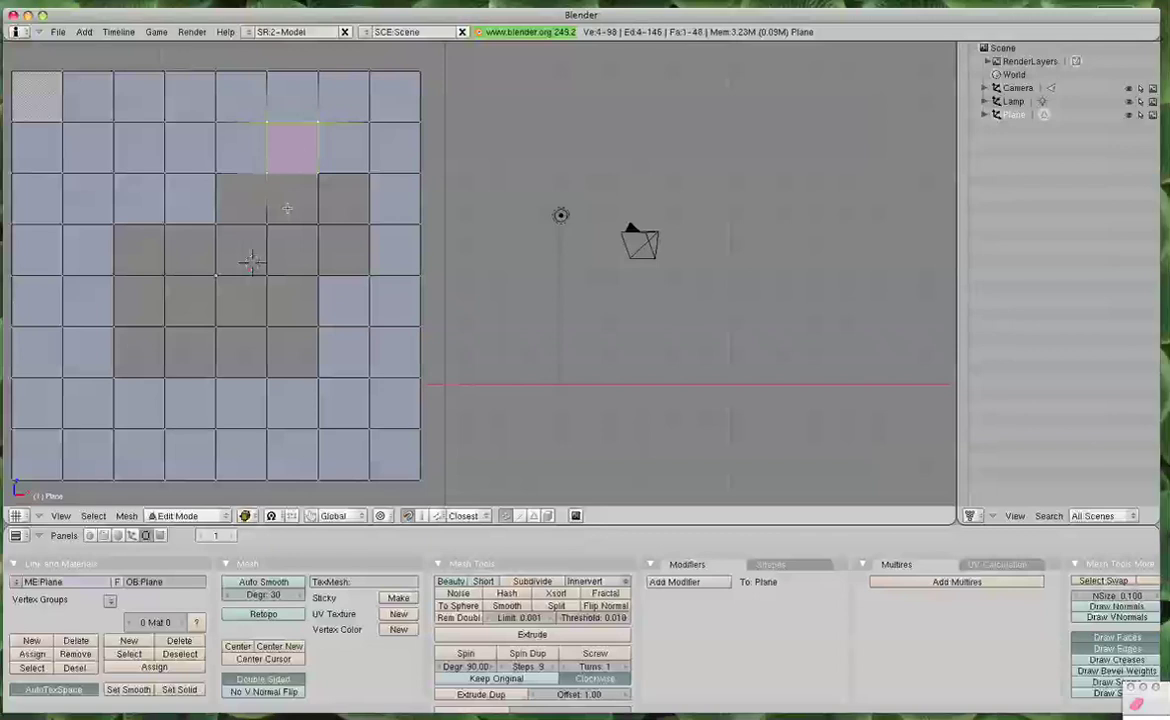
pyautogui.press('a')
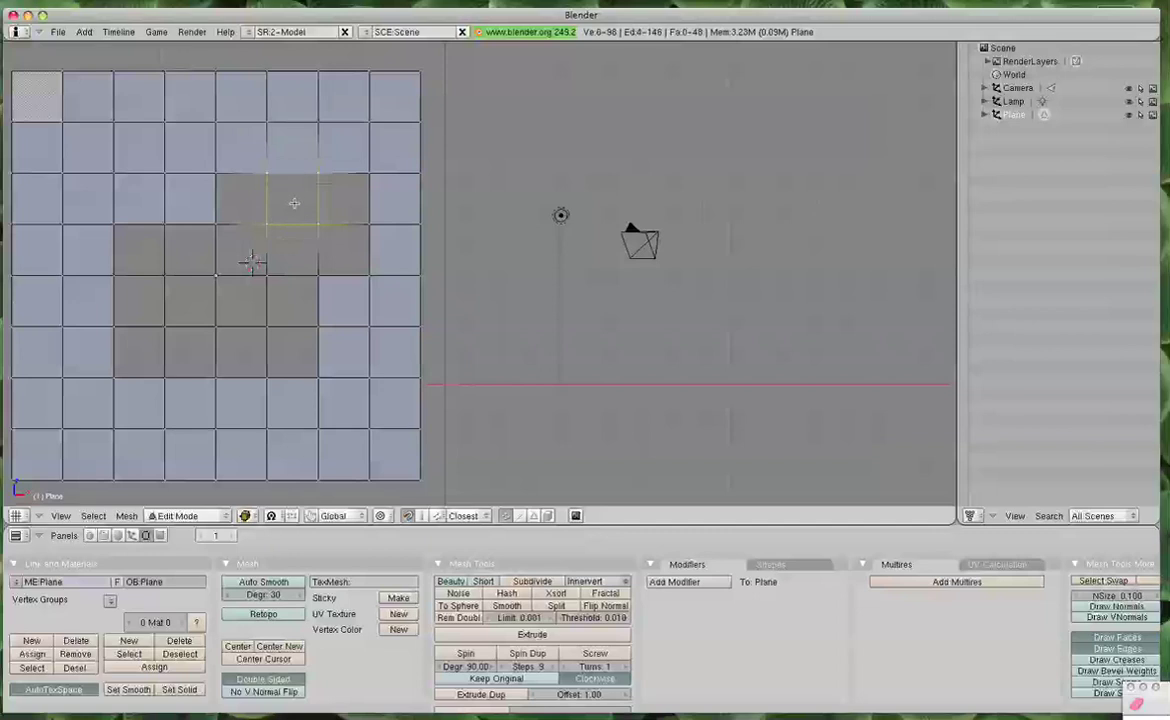
# Try to fill the cell directly below with Make Faces set to Auto, using all vertices around it.
pyautogui.press('f')
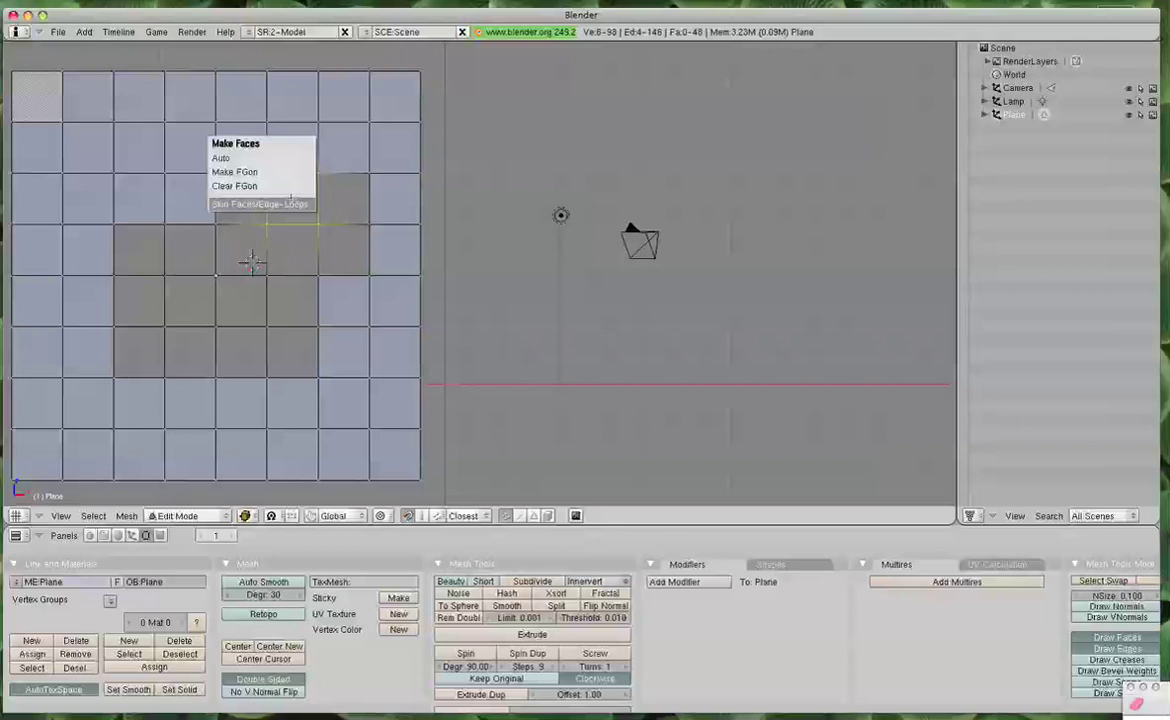
pyautogui.click(256, 157)
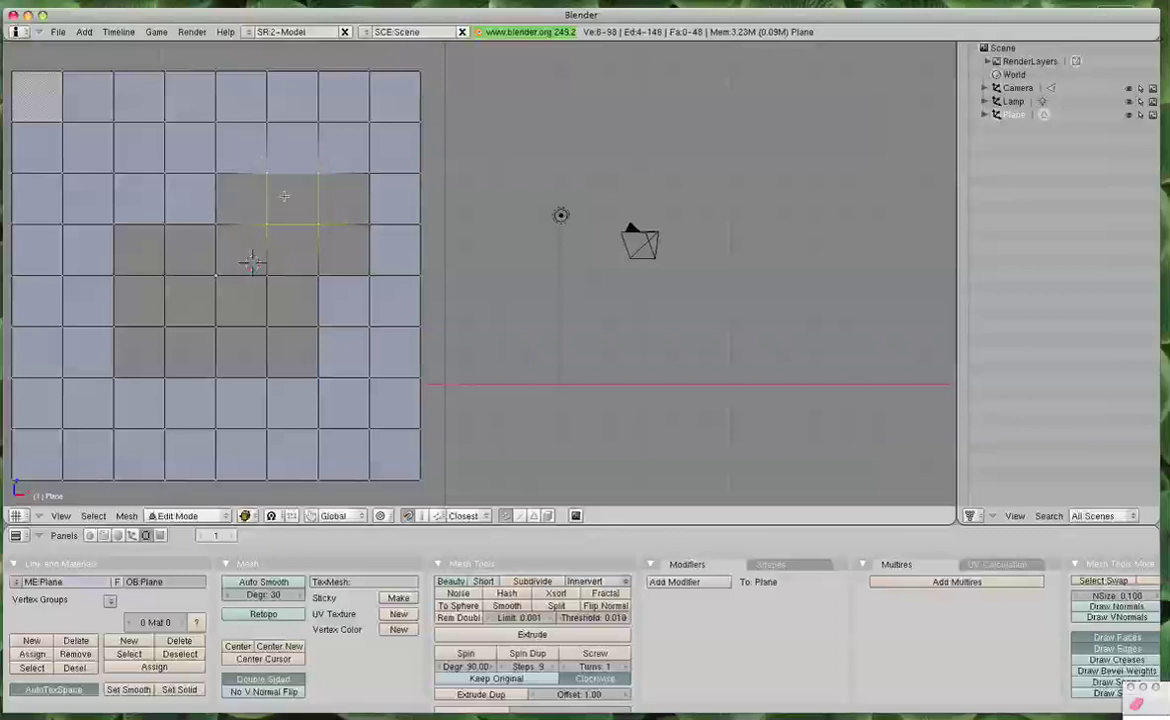
pyautogui.press('f')
pyautogui.click(268, 210)
# Fill that cell and six more cells along the hole's upper and left side with faces from individually selected corner vertices.
pyautogui.keyDown('shift'); pyautogui.rightClick(301, 200); pyautogui.keyUp('shift')
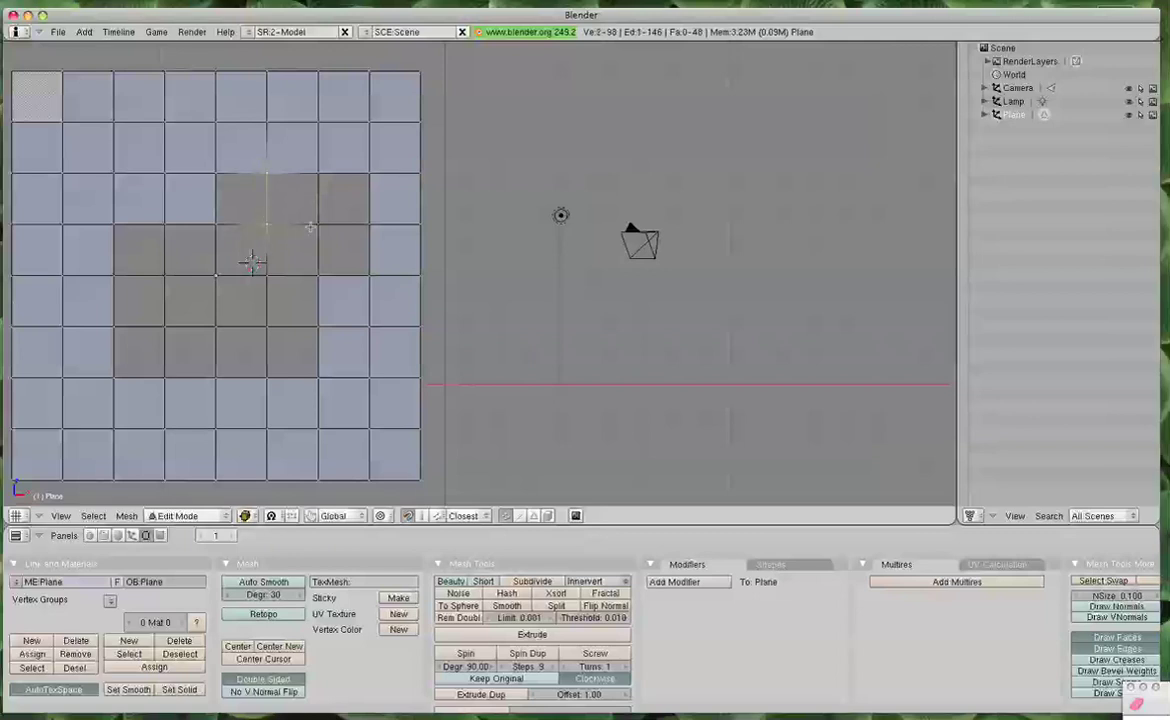
pyautogui.hotkey('ctrl', 'z')
pyautogui.hotkey('ctrl', 'z')
pyautogui.hotkey('ctrl', 'z')
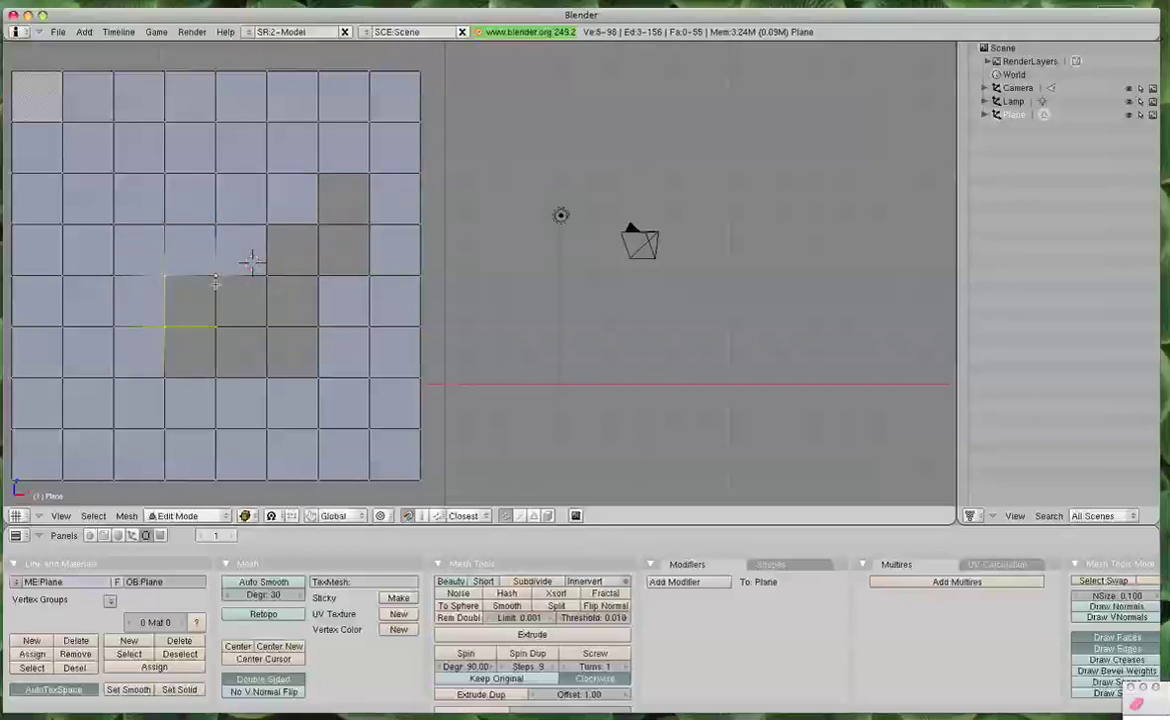
pyautogui.keyDown('shift'); pyautogui.rightClick(210, 290); pyautogui.keyUp('shift')
pyautogui.press('f')
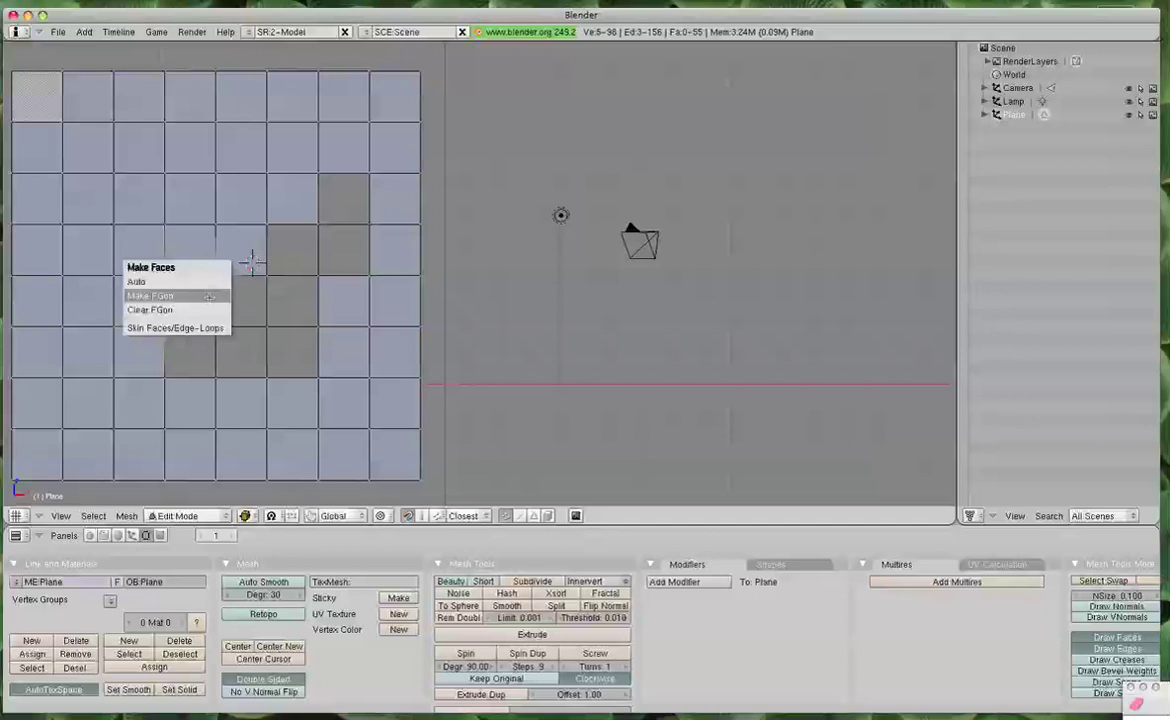
pyautogui.press('Escape')
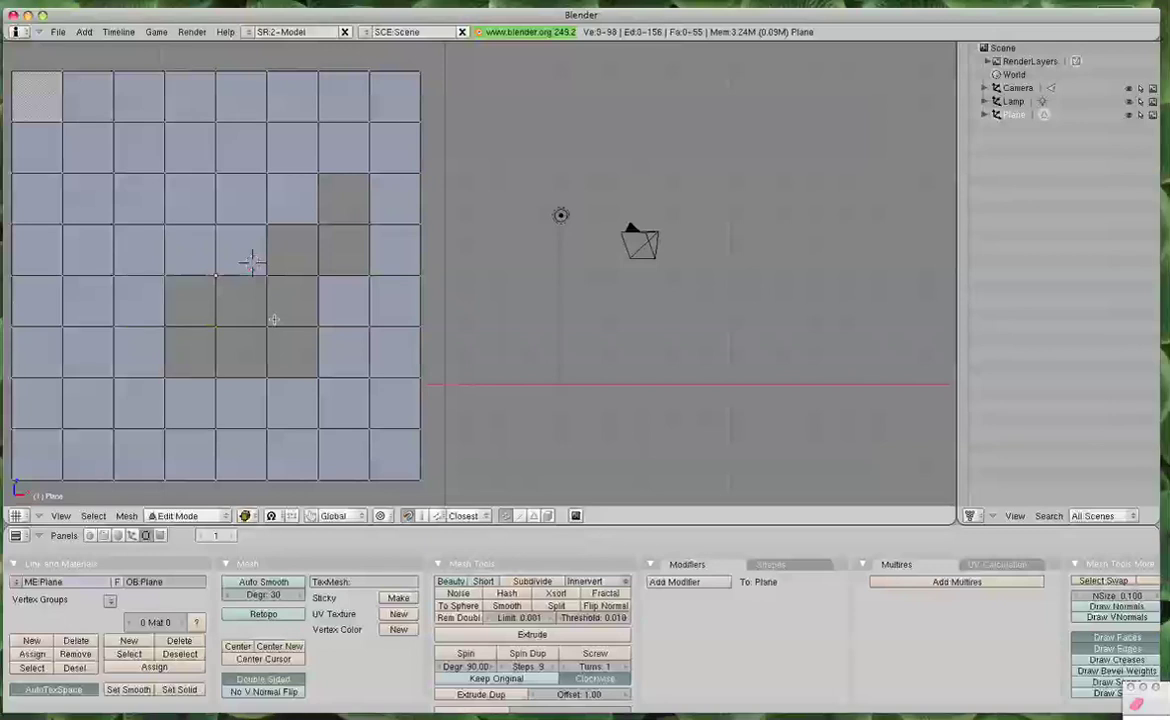
# Select the whole mesh, merge its overlapping vertices with Remove Doubles, and clear the selection.
pyautogui.press('a')
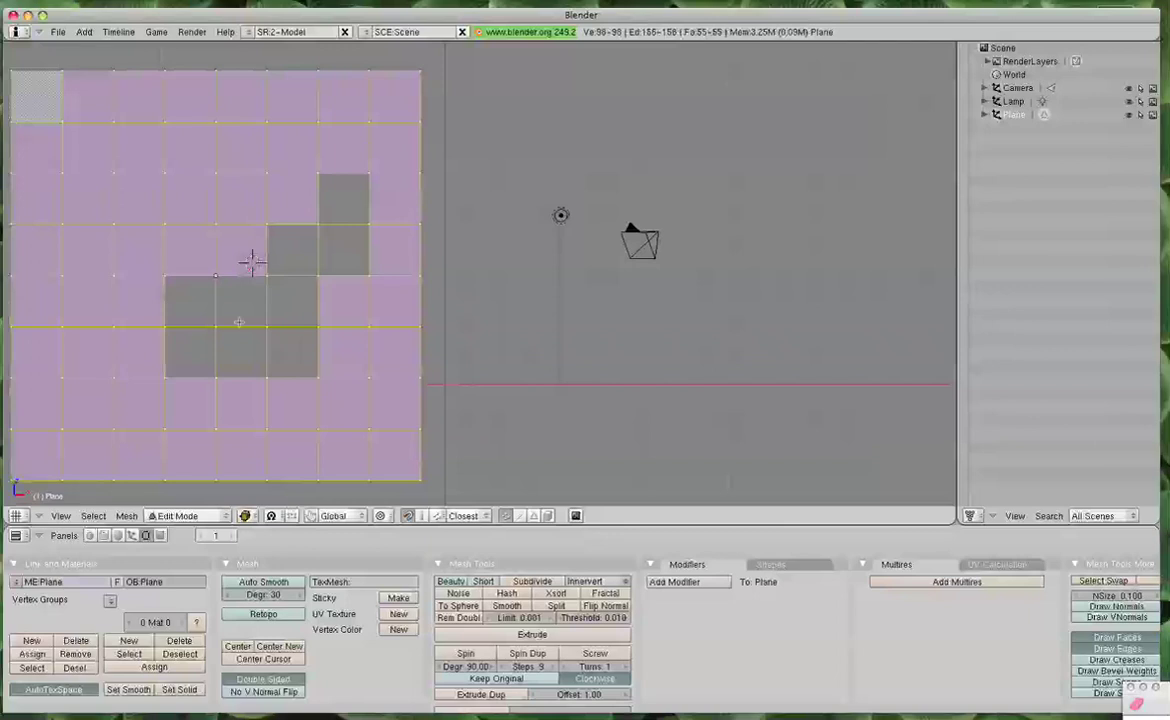
pyautogui.click(126, 516)
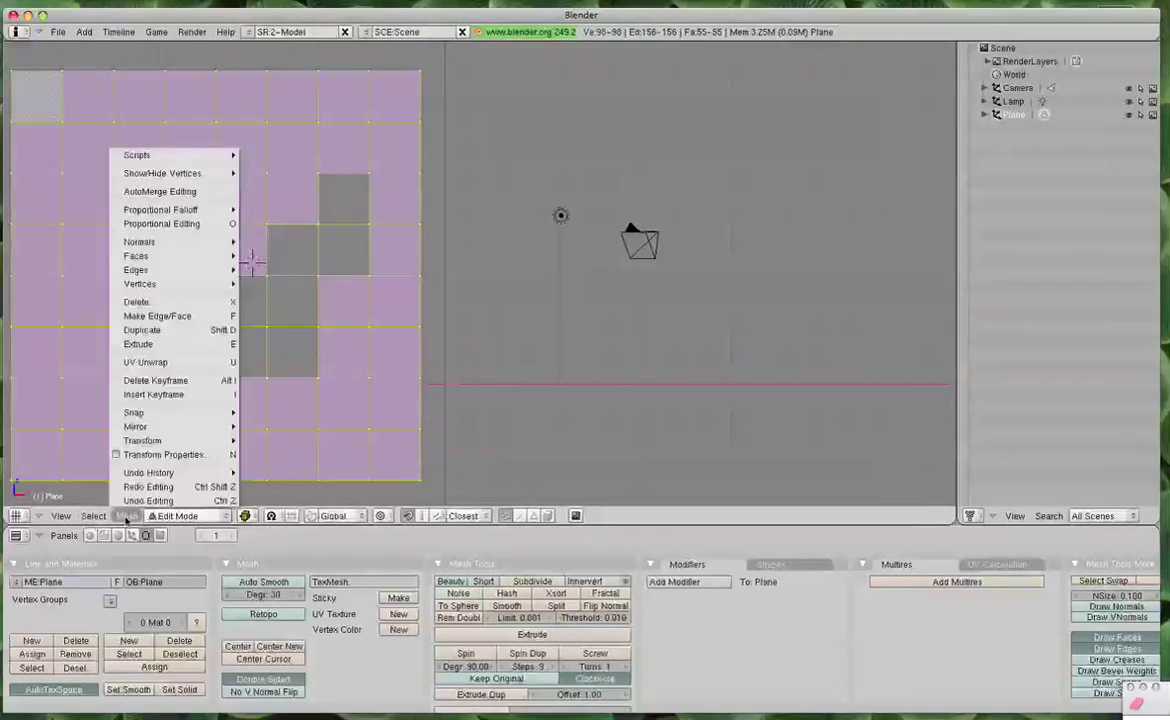
pyautogui.moveTo(184, 290)
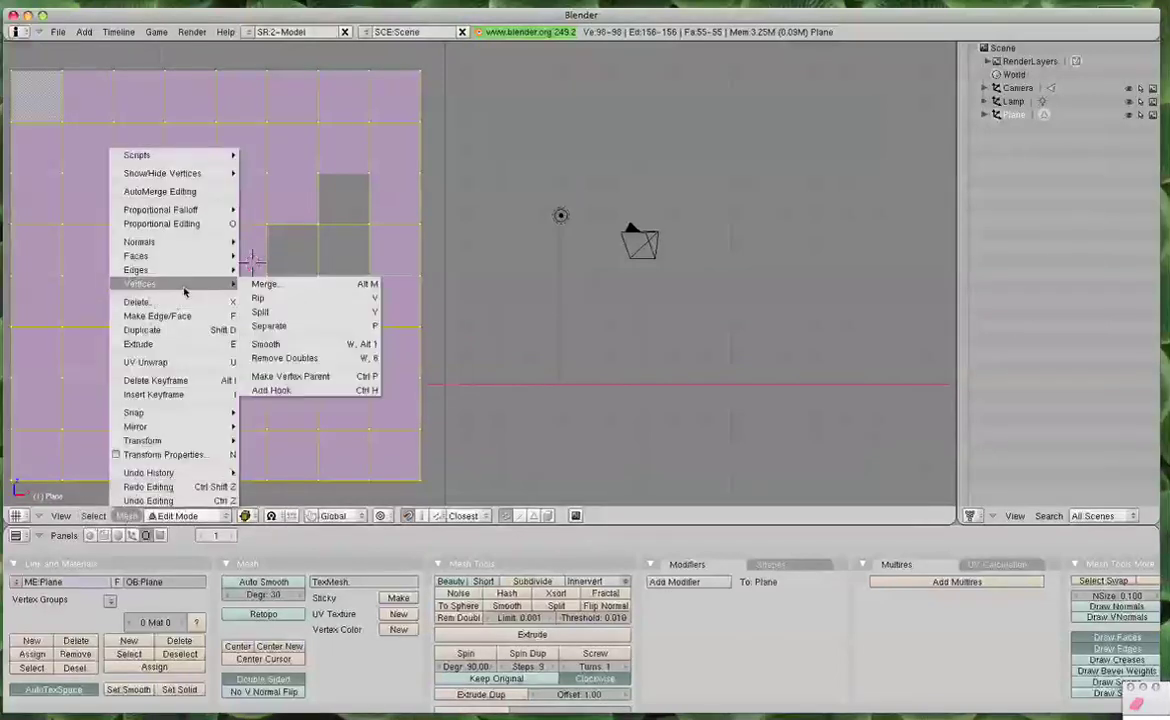
pyautogui.click(286, 358)
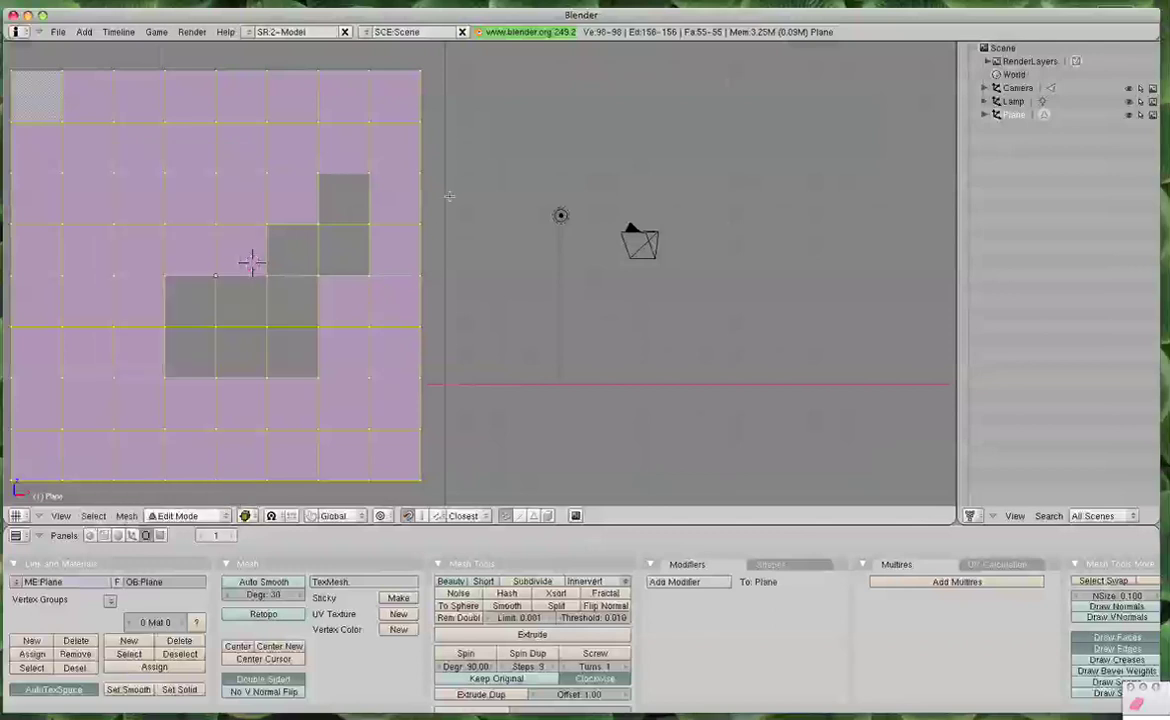
pyautogui.press('w')
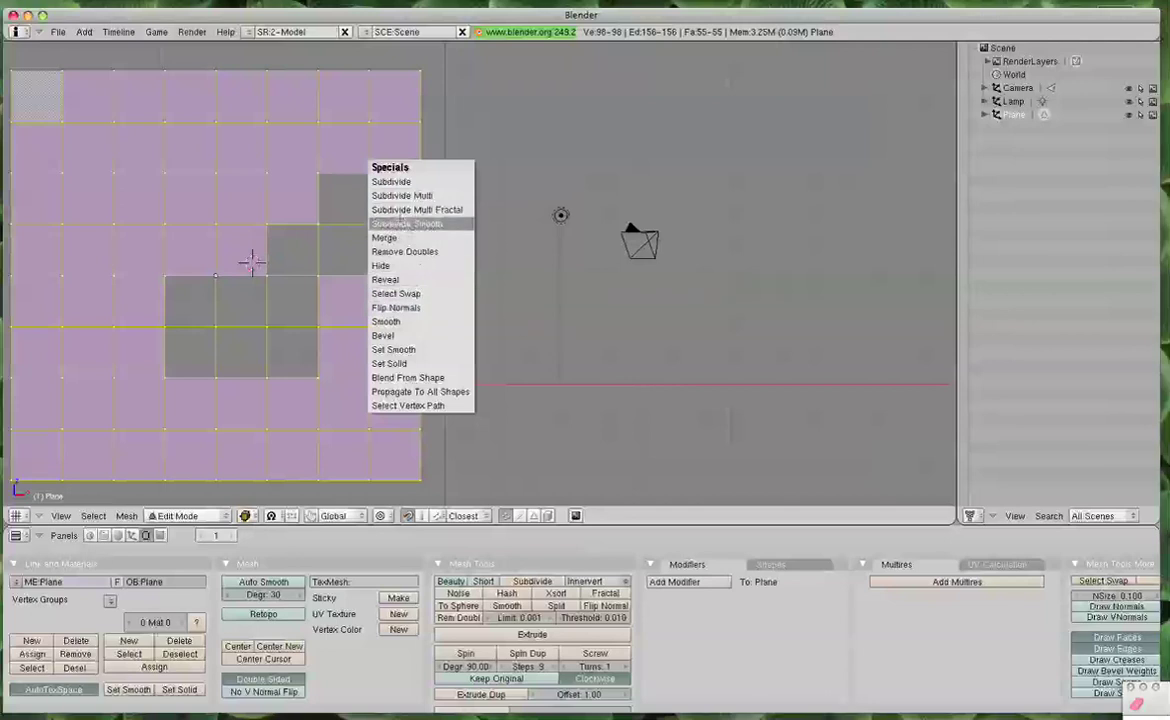
pyautogui.click(401, 252)
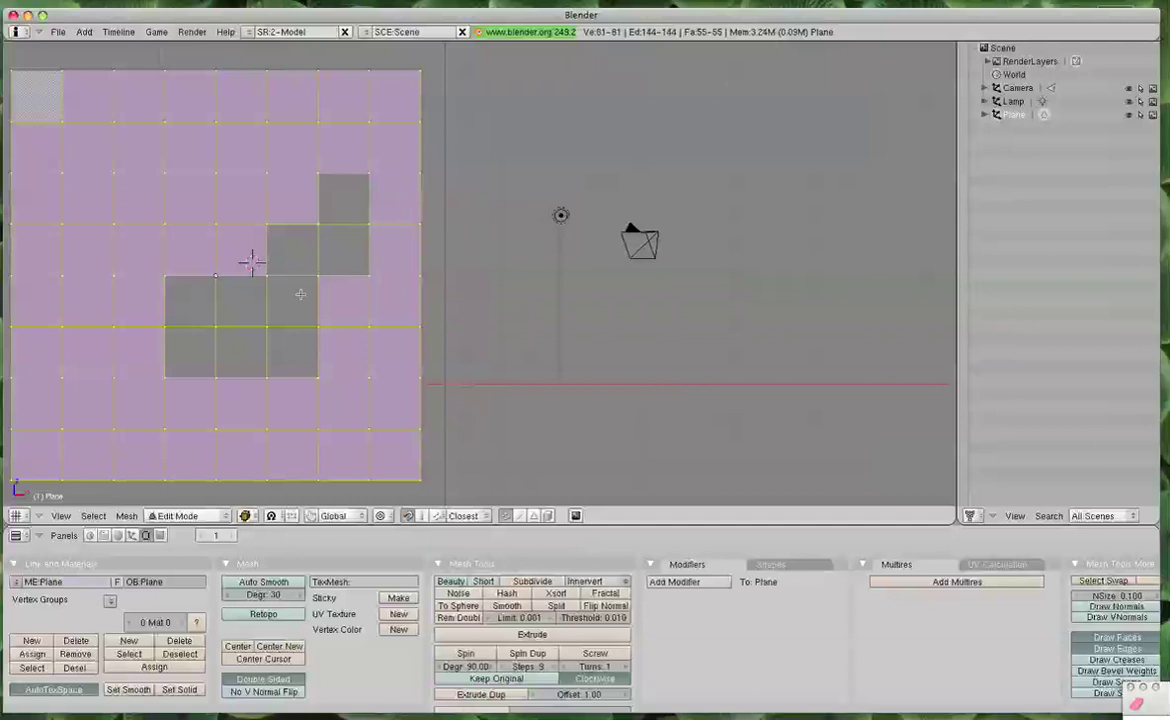
pyautogui.press('a')
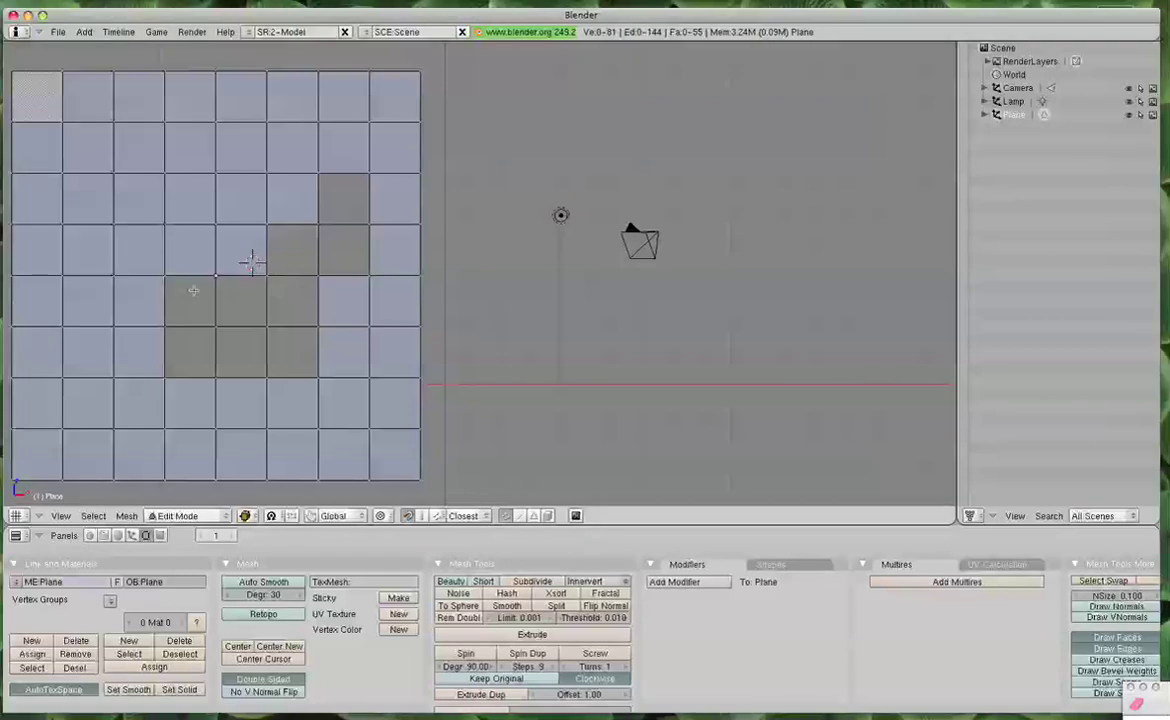
# Fill the open cells in the lower part of the hole and the lower cell of its right-hand column with faces from their corners.
pyautogui.hotkey('ctrl', 'r')
pyautogui.rightClick(208, 315)
pyautogui.press('f')
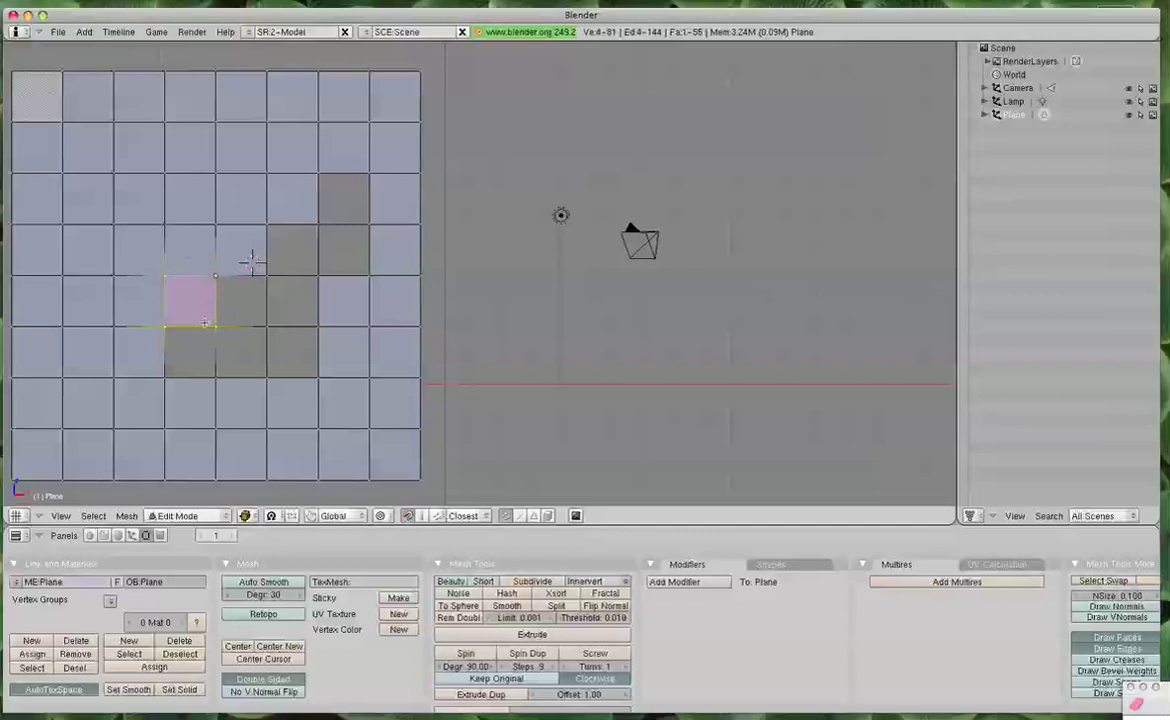
pyautogui.press('a')
pyautogui.rightClick(321, 235)
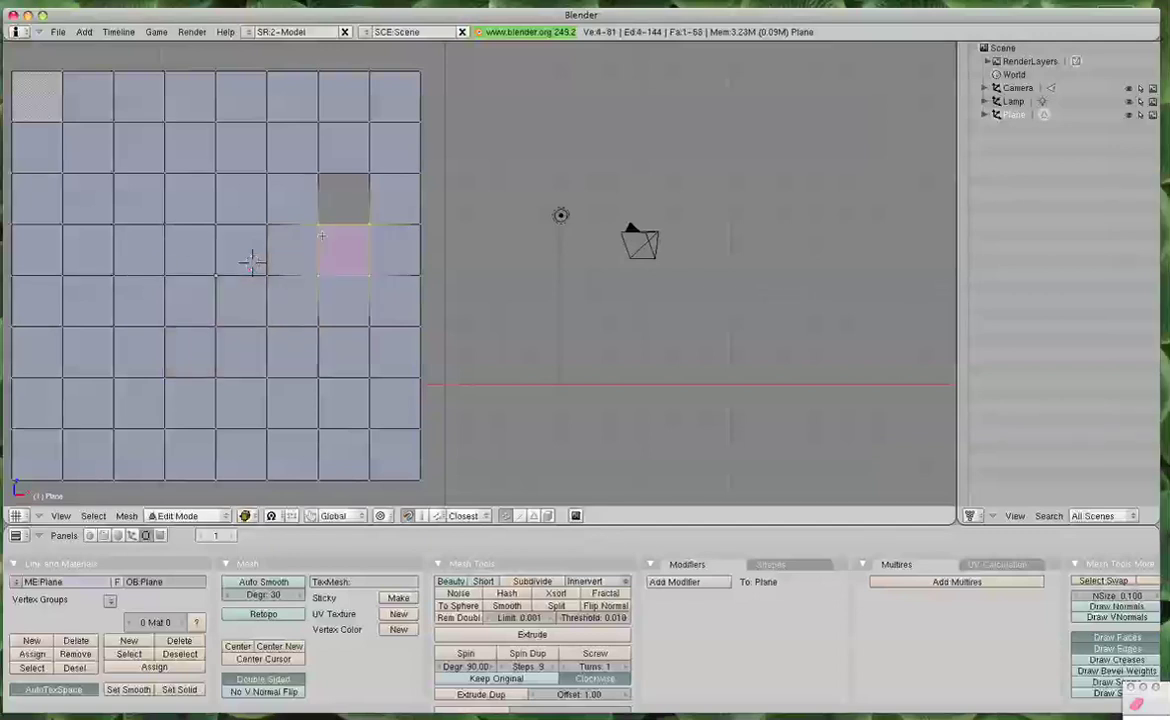
pyautogui.press('a')
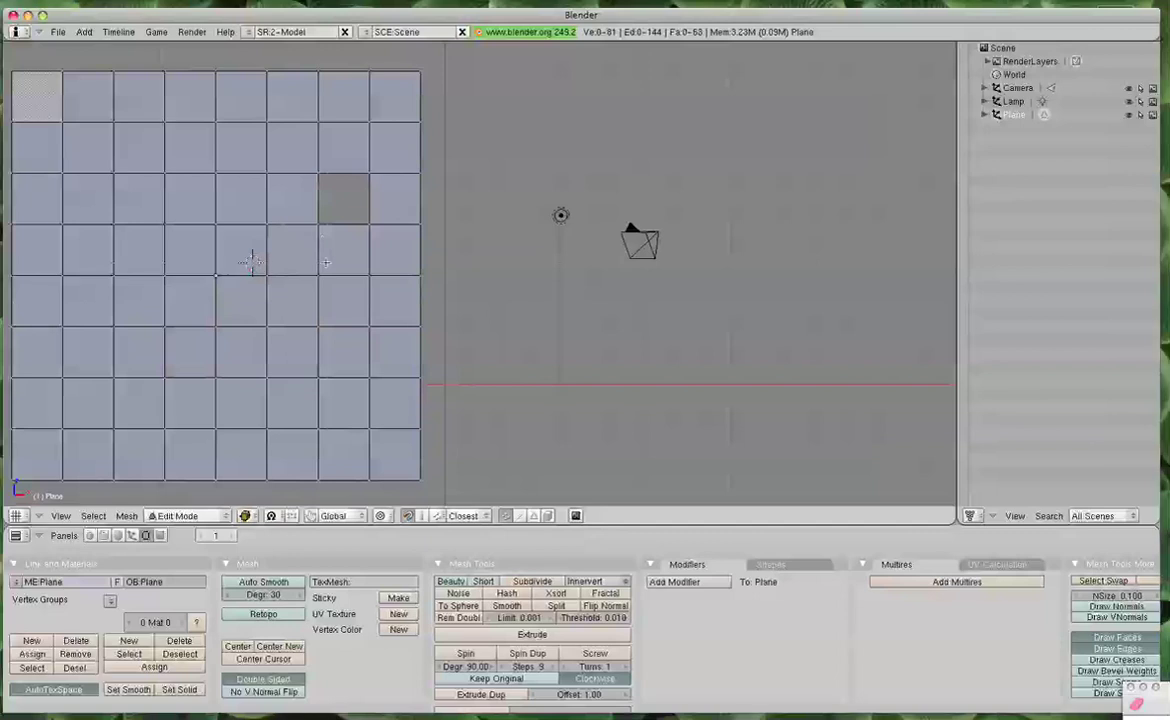
# Fill the last open cell of the plane with a face made from its four corner vertices, and clear the selection.
pyautogui.rightClick(351, 215)
pyautogui.keyDown('shift'); pyautogui.rightClick(368, 199); pyautogui.keyUp('shift')
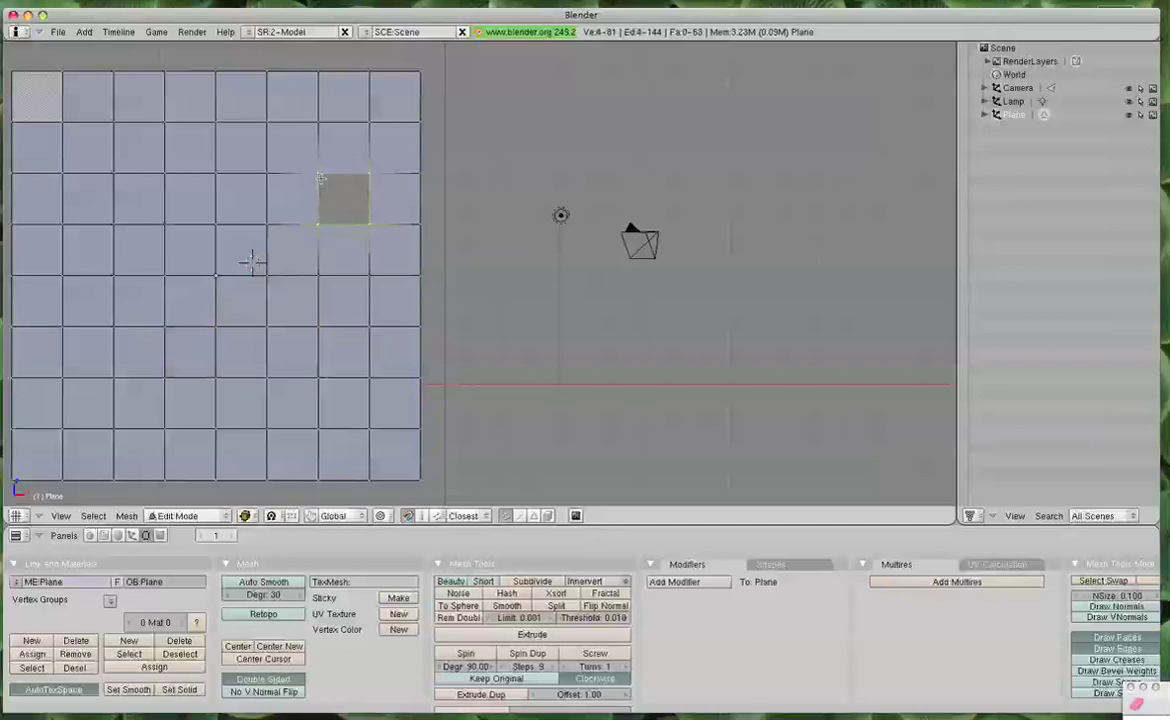
pyautogui.press('f')
pyautogui.press('a')
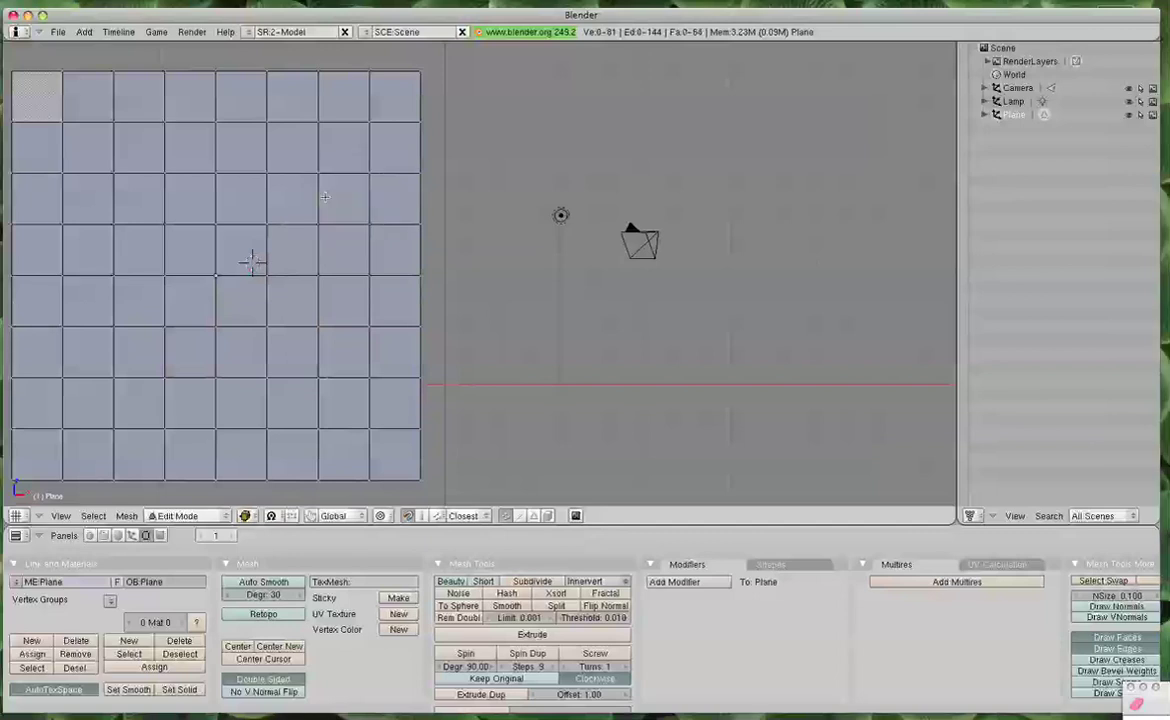